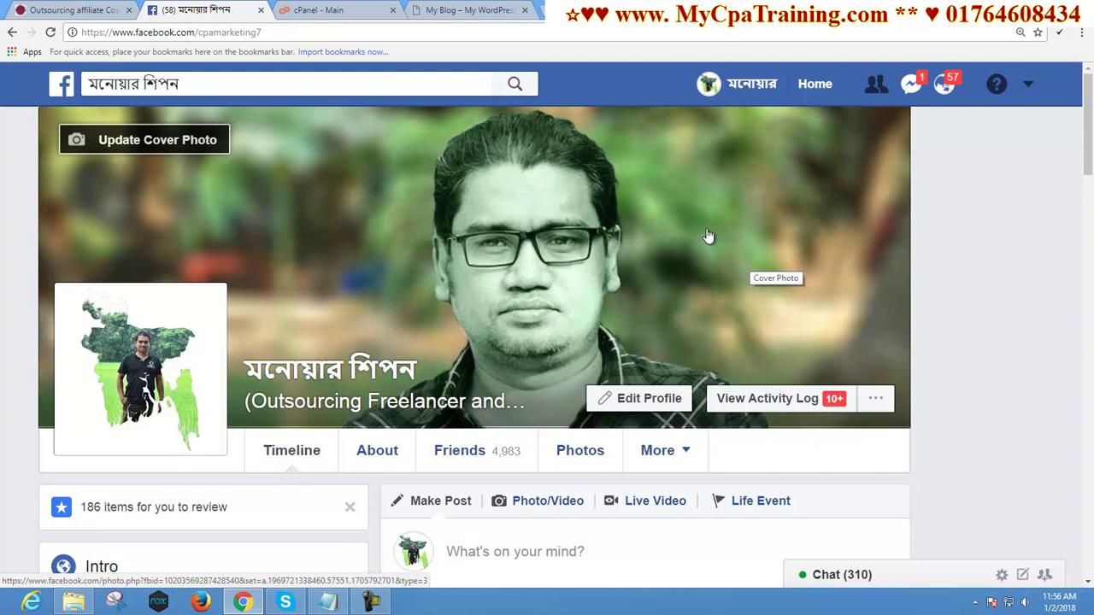
Open a new browser tab showing the Google start page
left_click(547, 13)
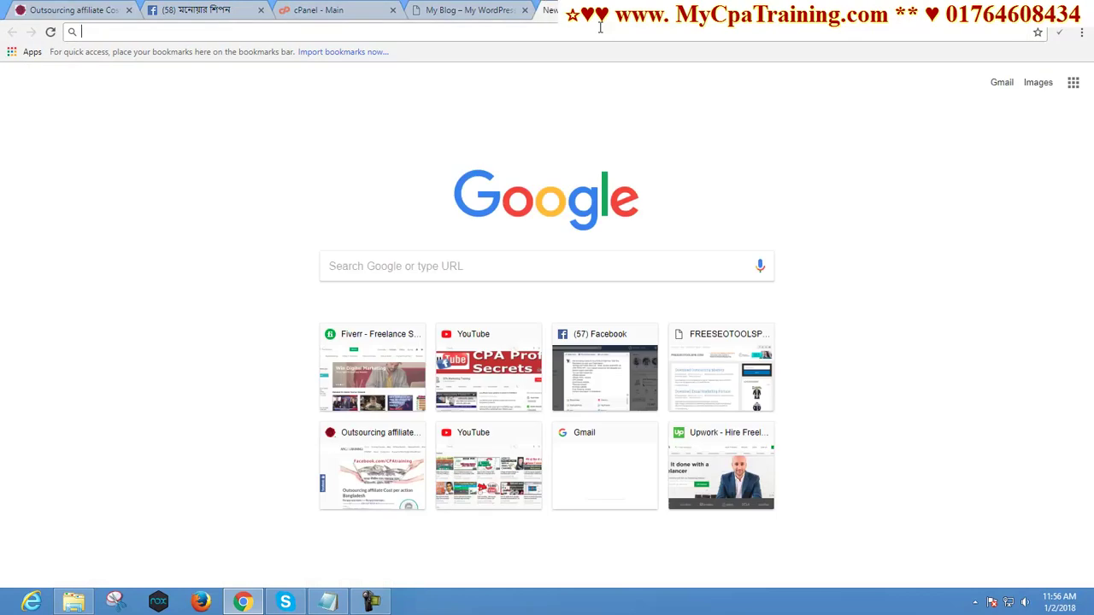
Search Google for 'g suite' and open the G Suite From Google Cloud result
type("gsui")
key("Down")
key("Return")
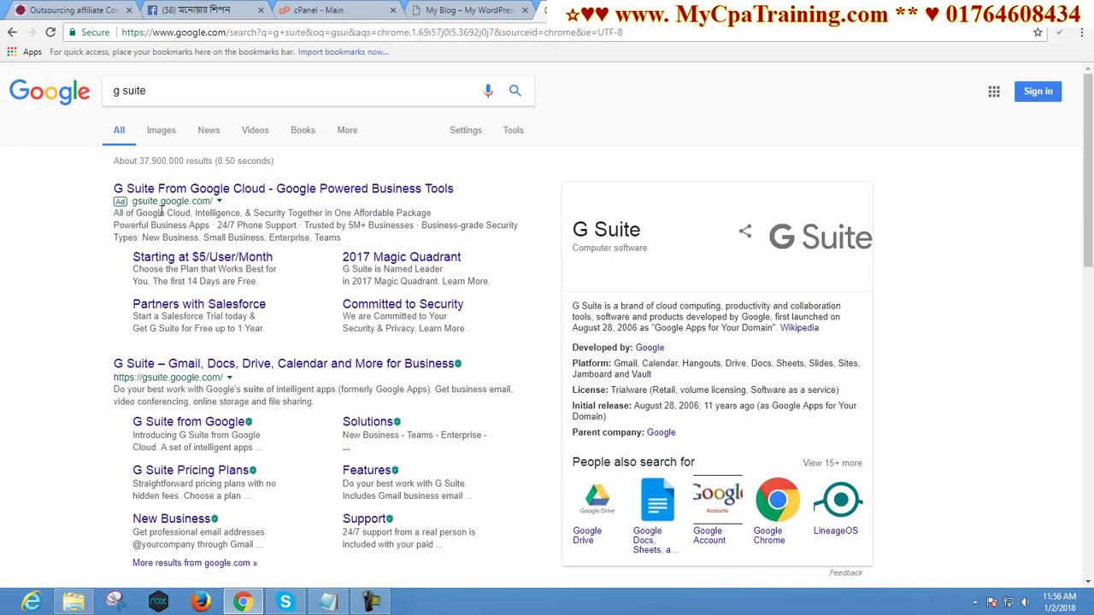
left_click(209, 192)
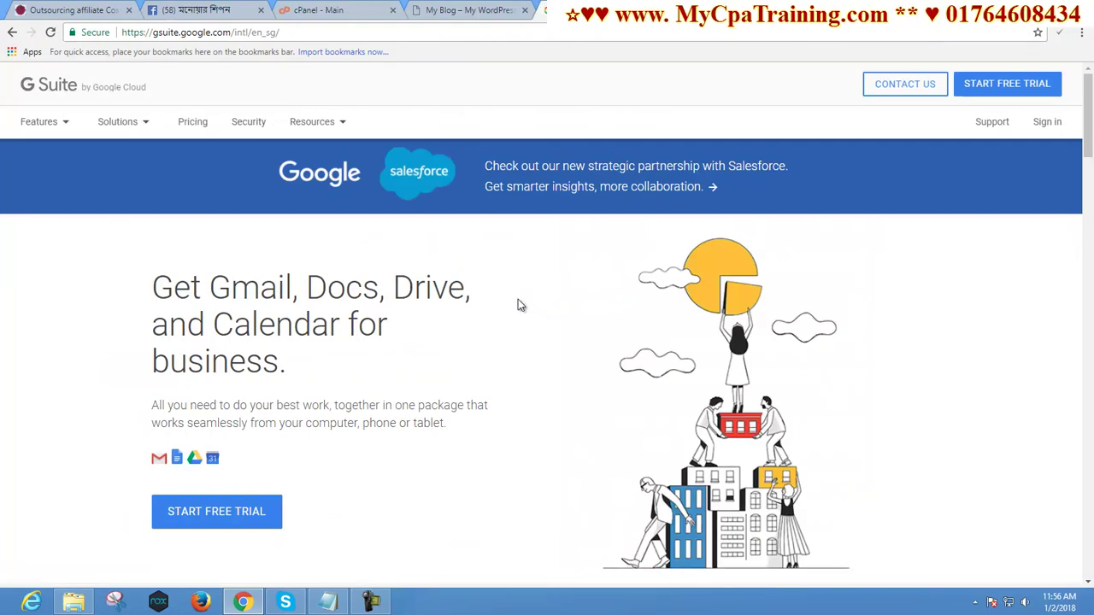
Start the G Suite free trial and continue past the Let's get started page
scroll(518, 305, "down", 2)
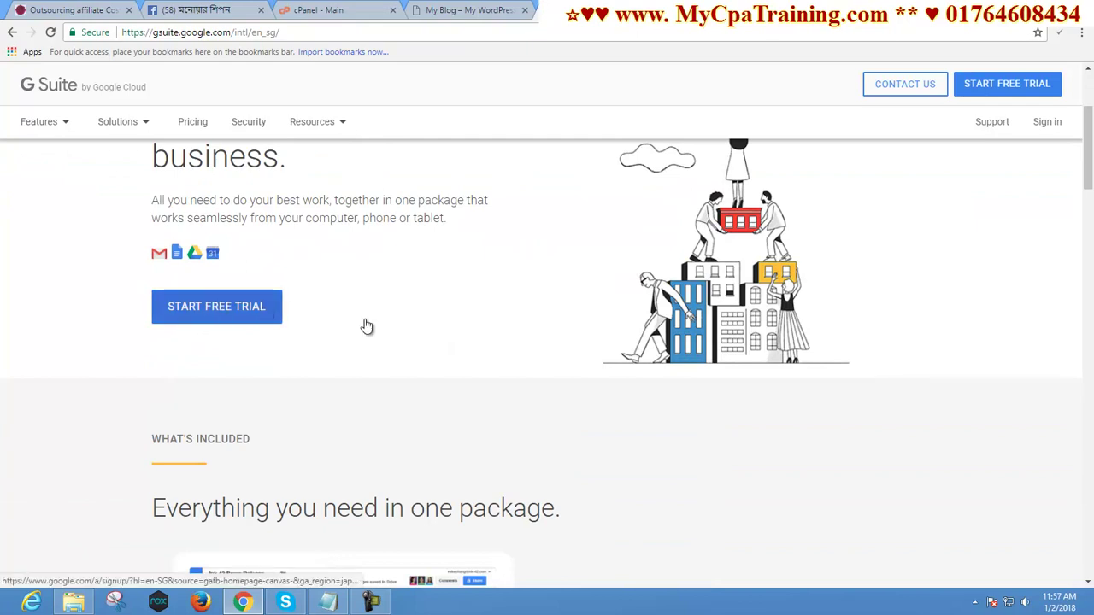
scroll(342, 324, "down", 3)
scroll(491, 352, "down", 15)
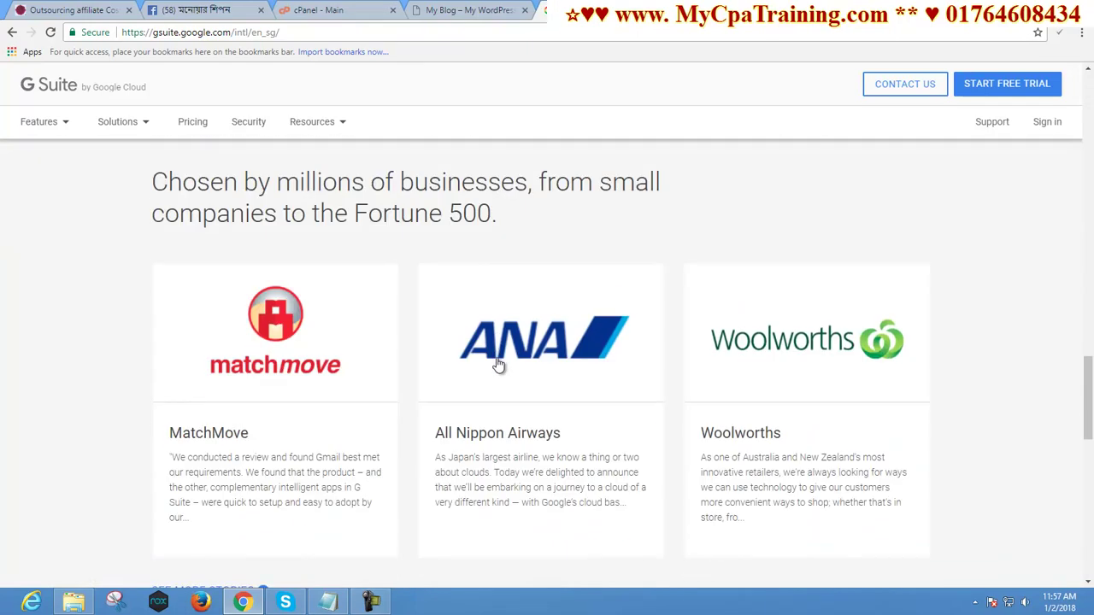
scroll(493, 356, "down", 3)
scroll(496, 357, "up", 3)
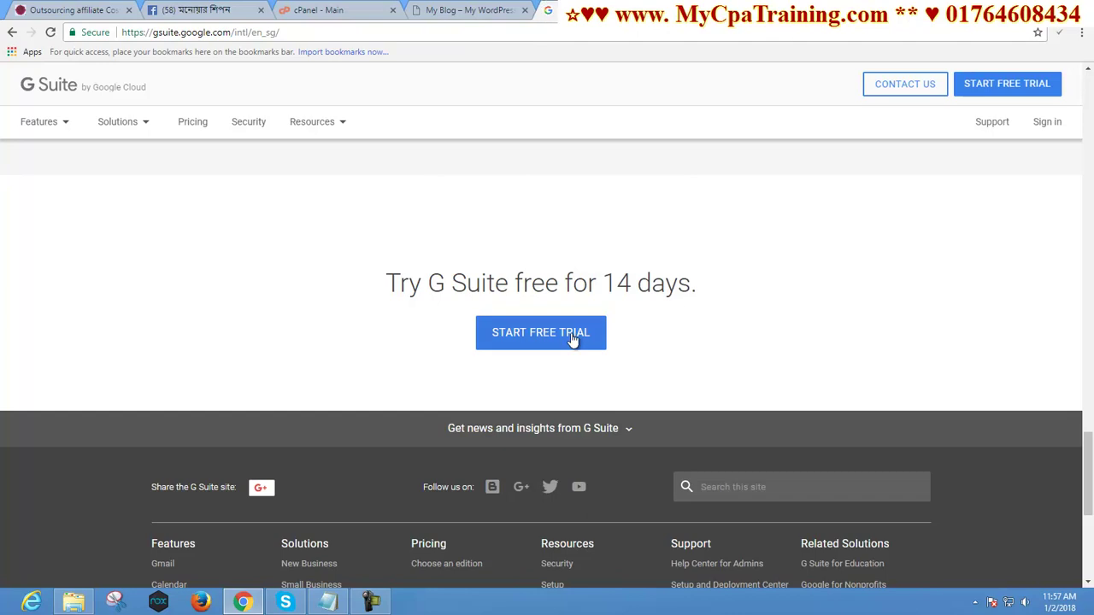
left_click(538, 336)
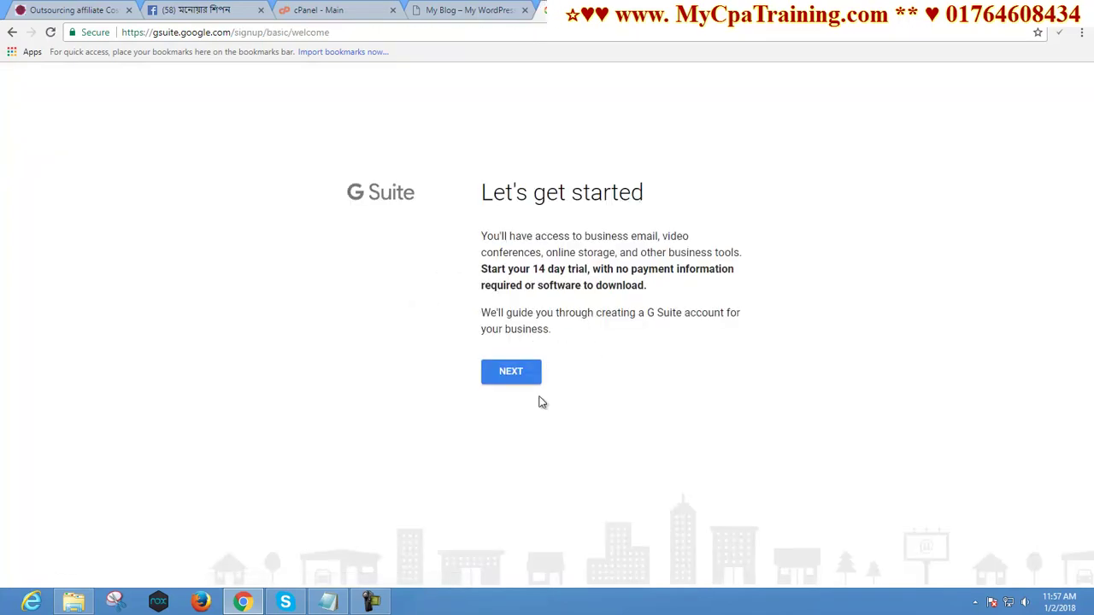
left_click(503, 376)
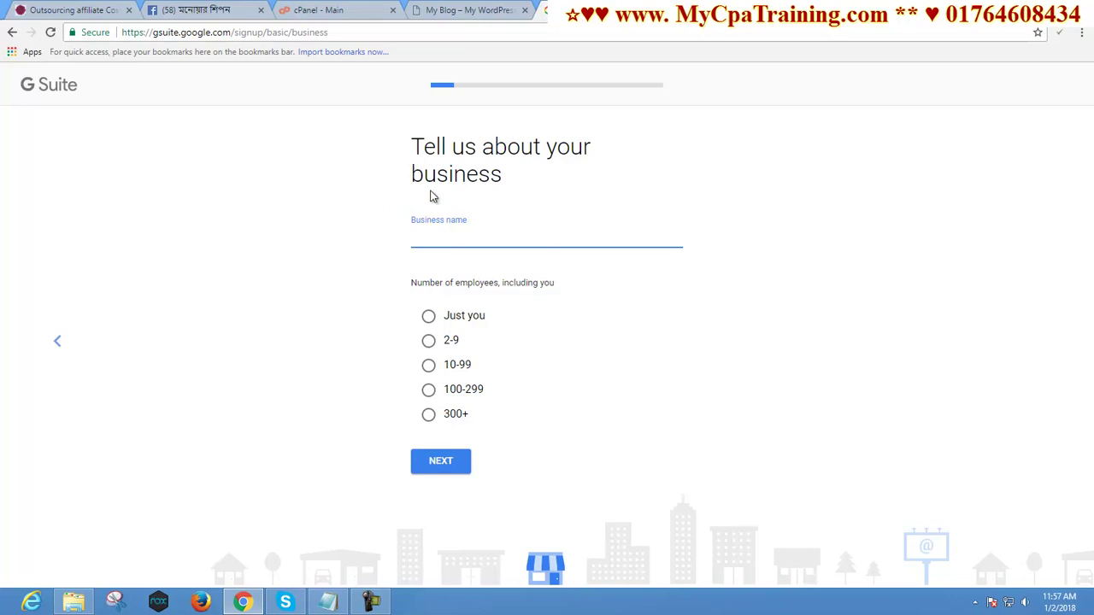
Enter business name healthtips, choose Just you, and keep Bangladesh as the location
left_click(445, 10)
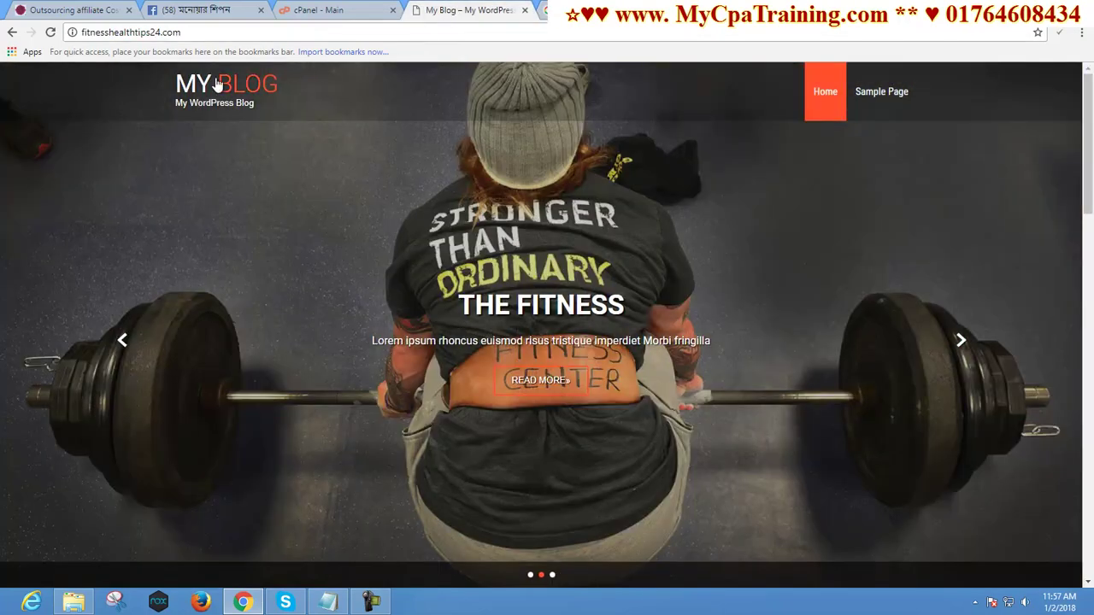
key("ctrl+Tab")
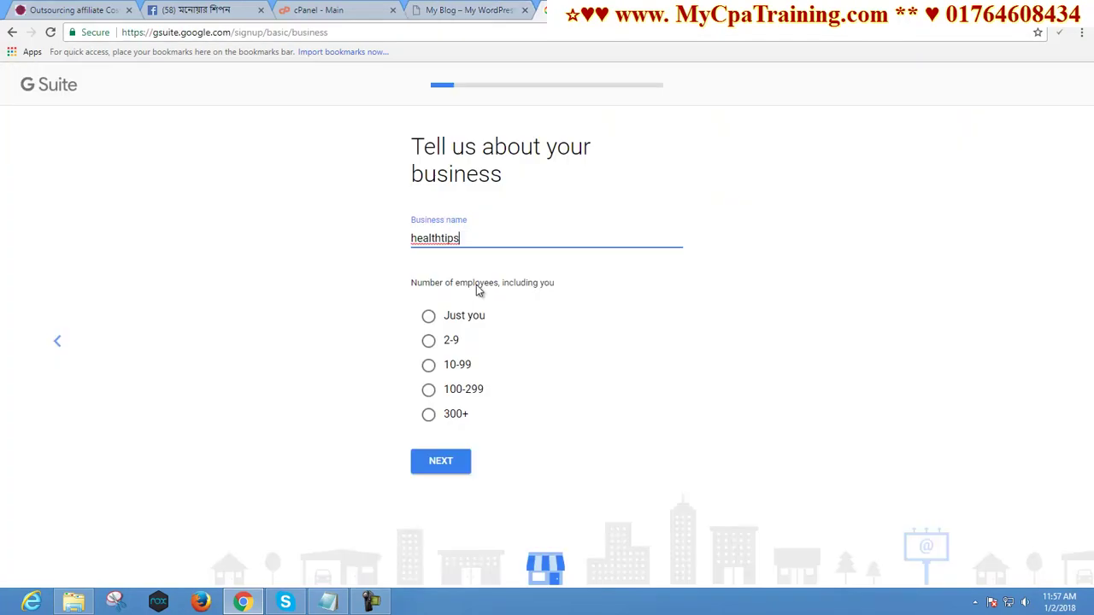
left_click(219, 312)
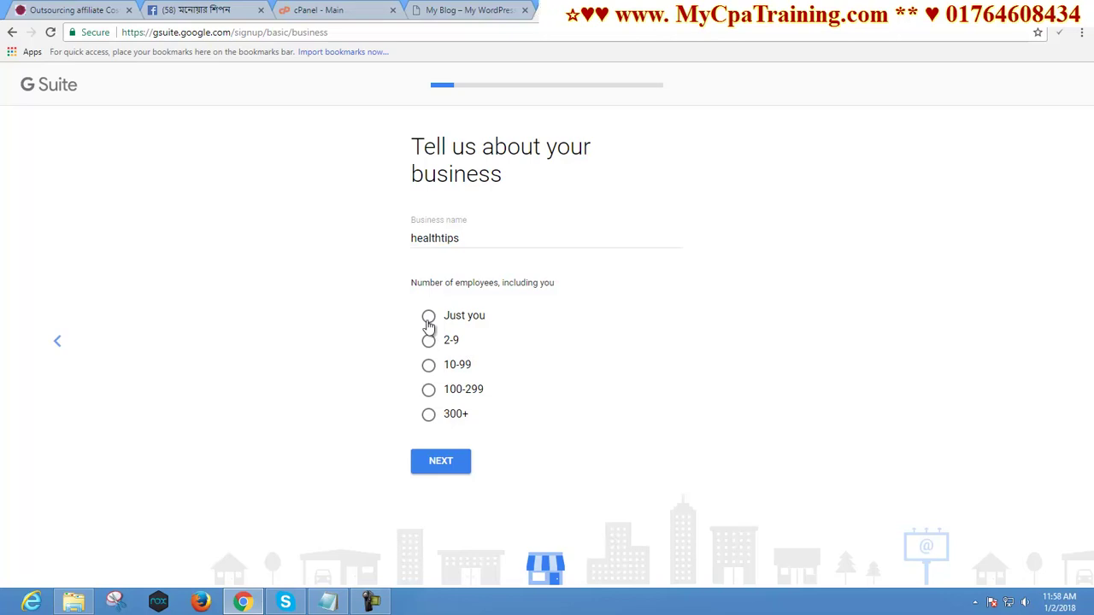
left_click(428, 318)
left_click(441, 459)
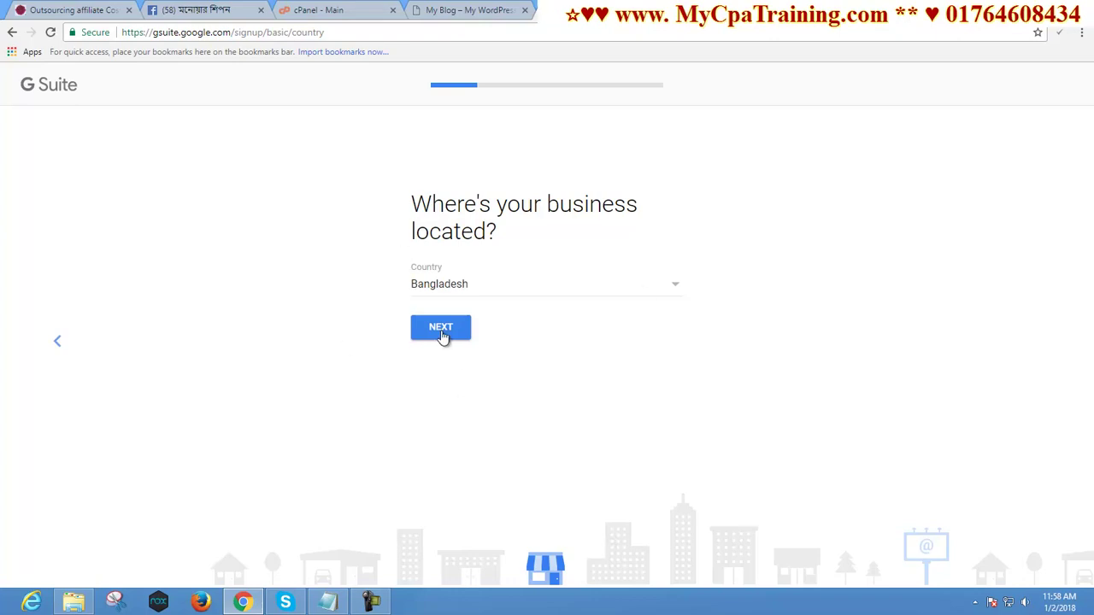
left_click(441, 336)
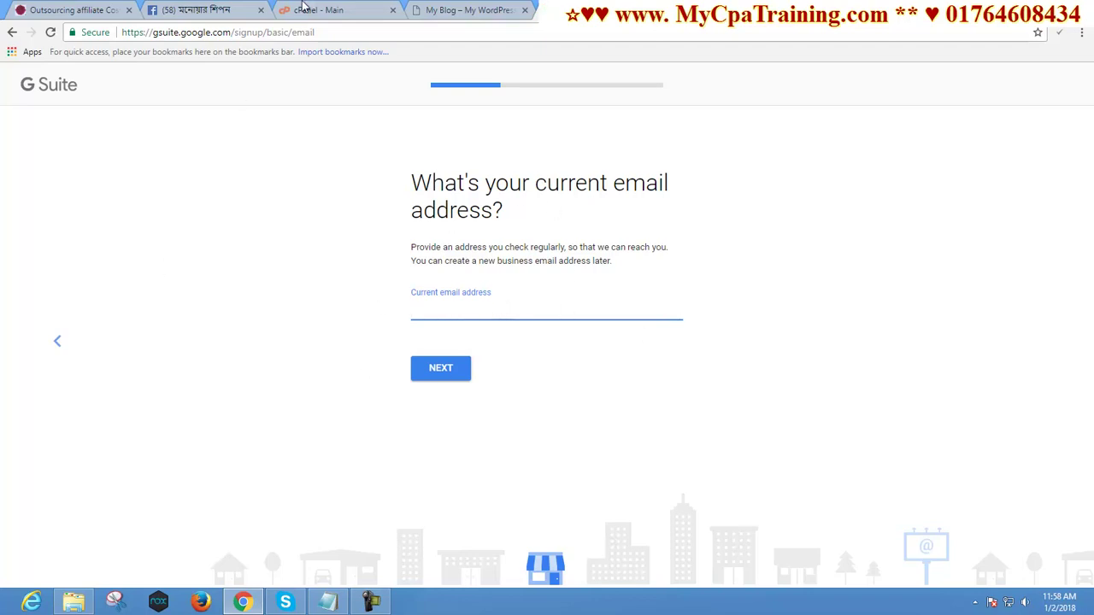
left_click(329, 9)
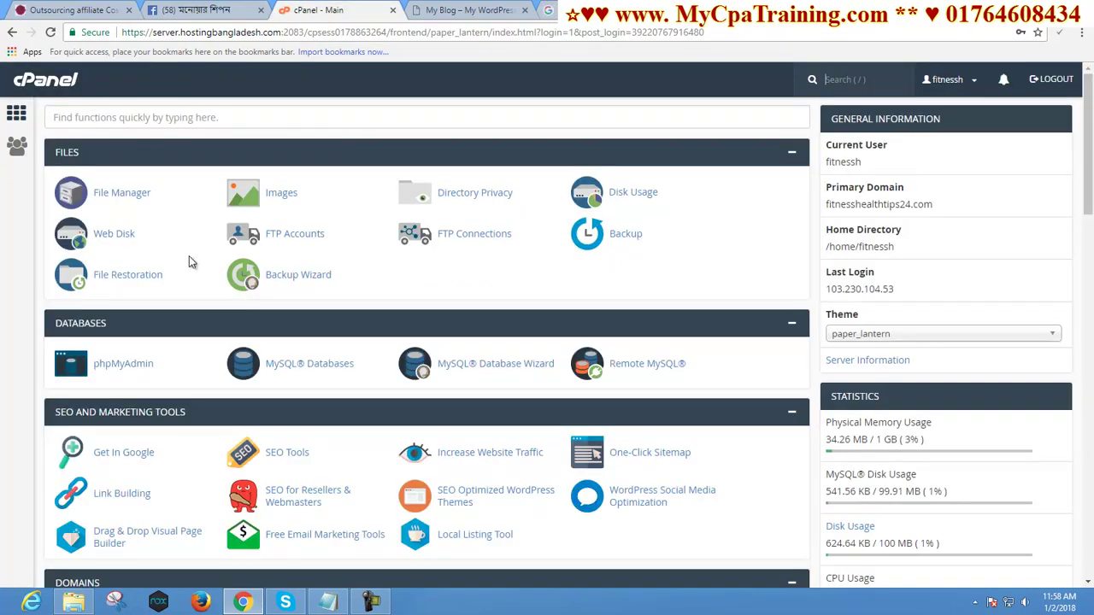
Create a new email account on fitnesshealthtips24.com in cPanel's Email Accounts
left_click(124, 117)
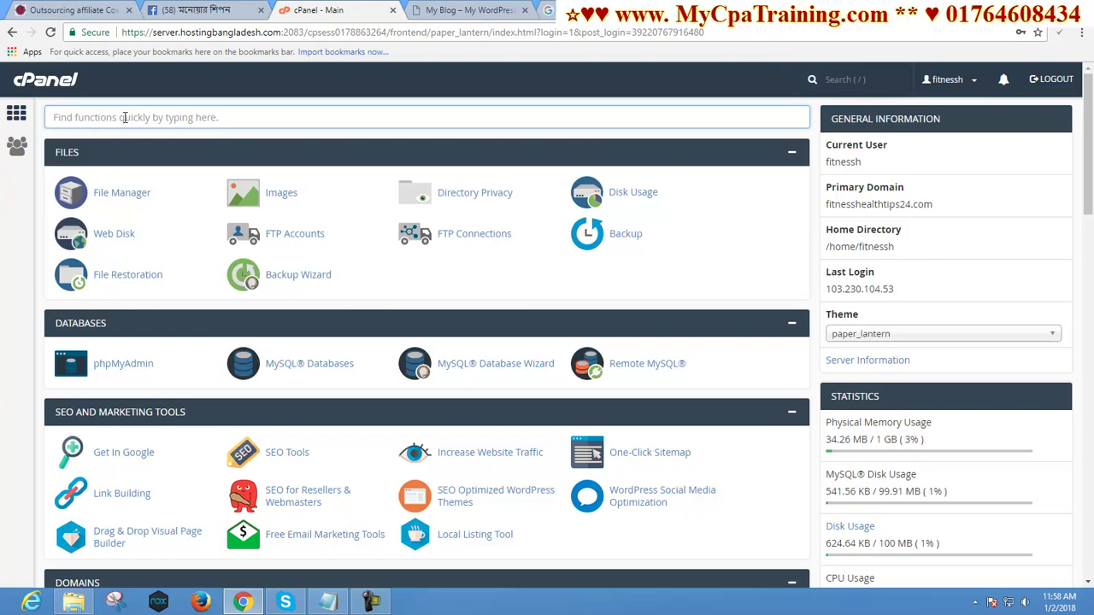
type("mail")
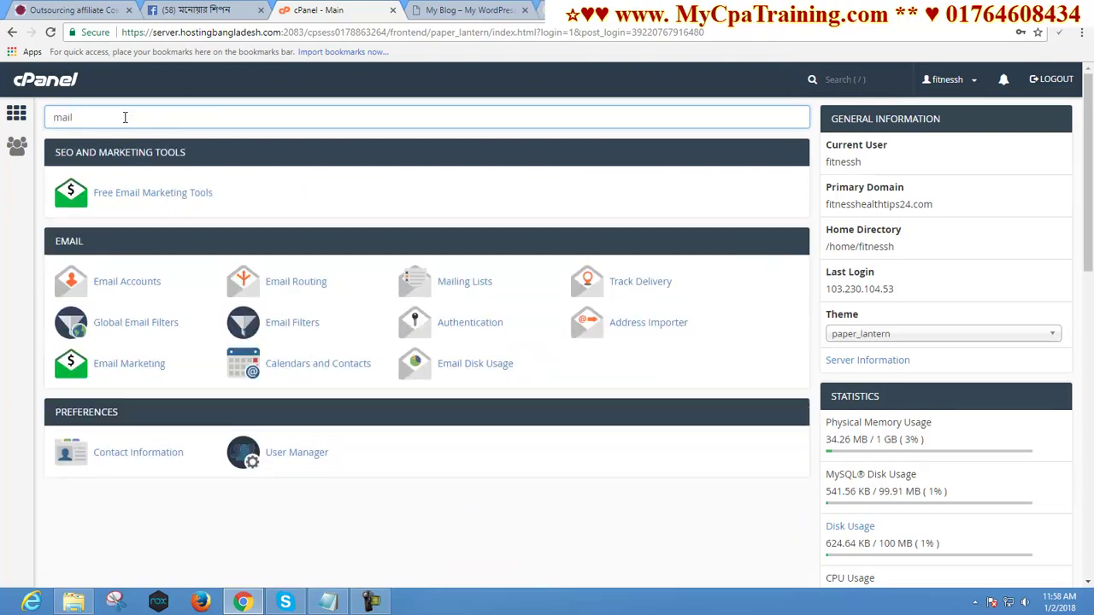
left_click(135, 290)
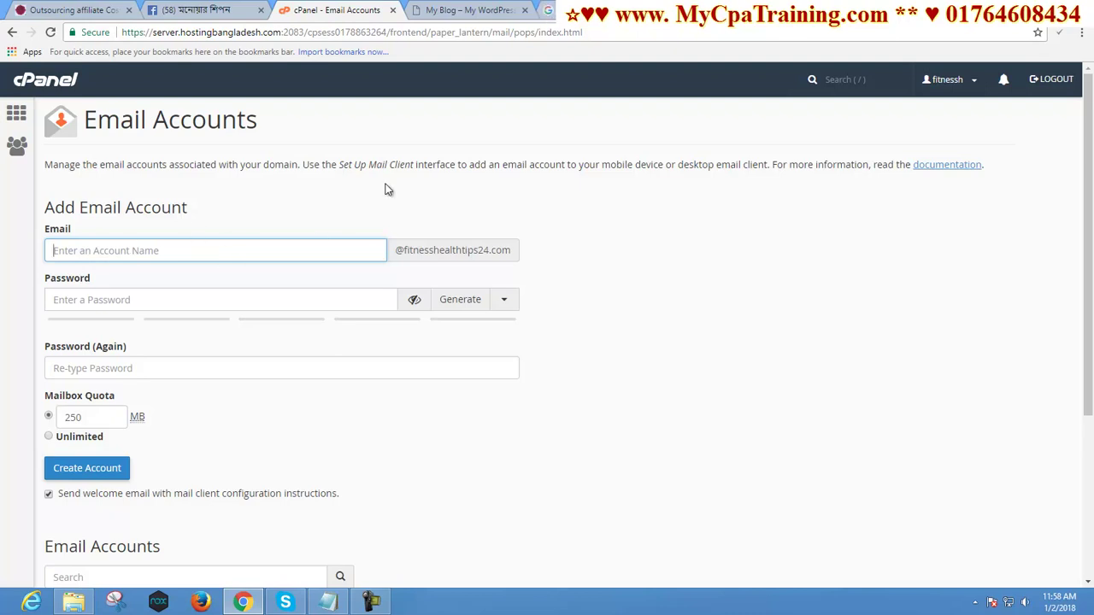
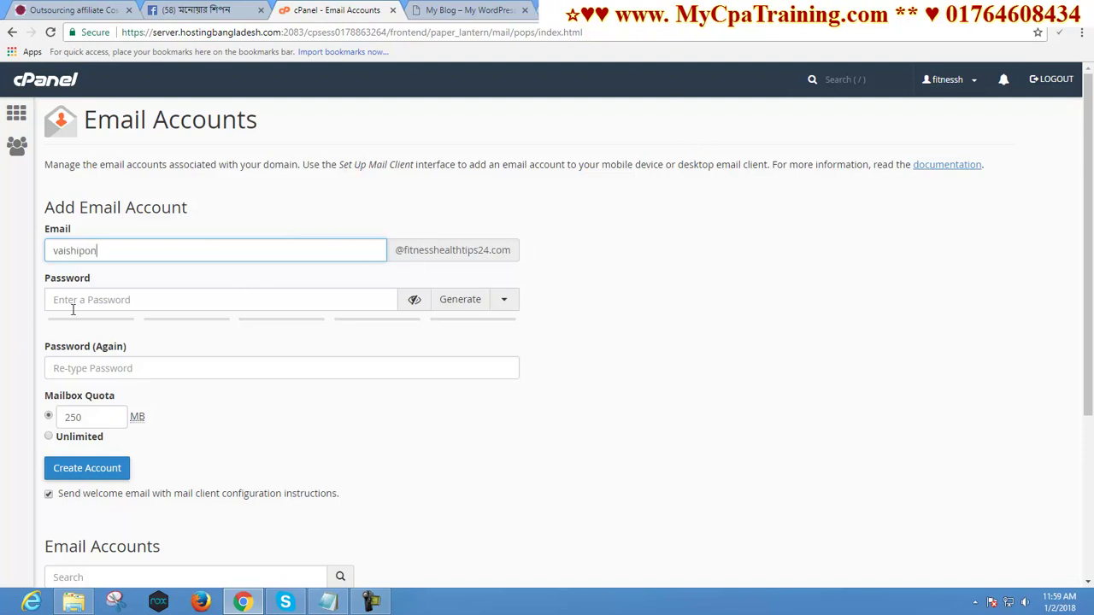
left_click(74, 305)
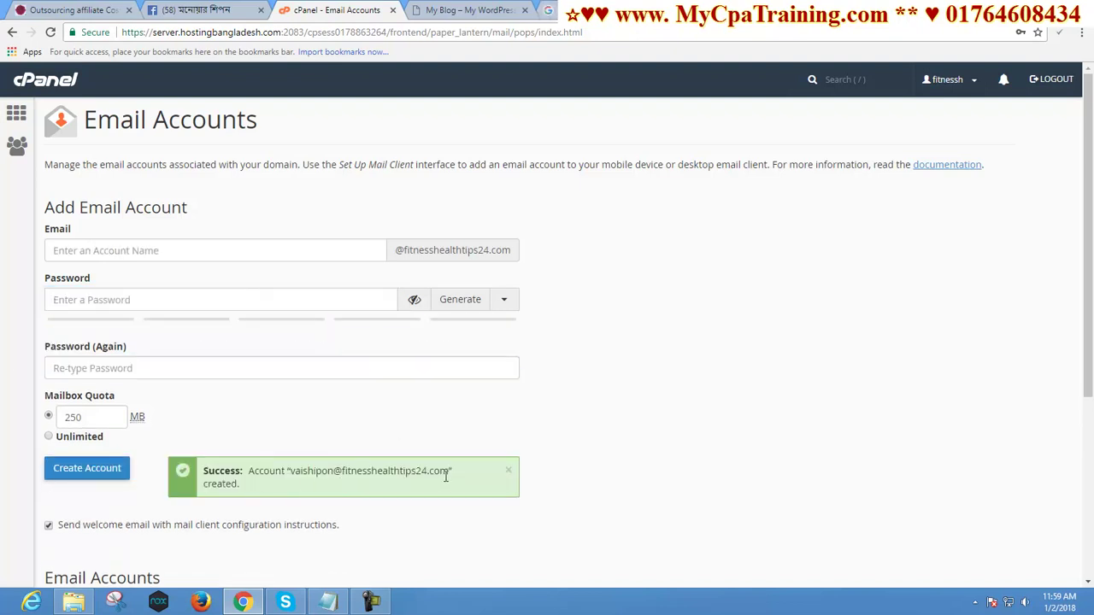
Copy the new mailbox address and paste it into G Suite's current email field
scroll(407, 476, "down", 1)
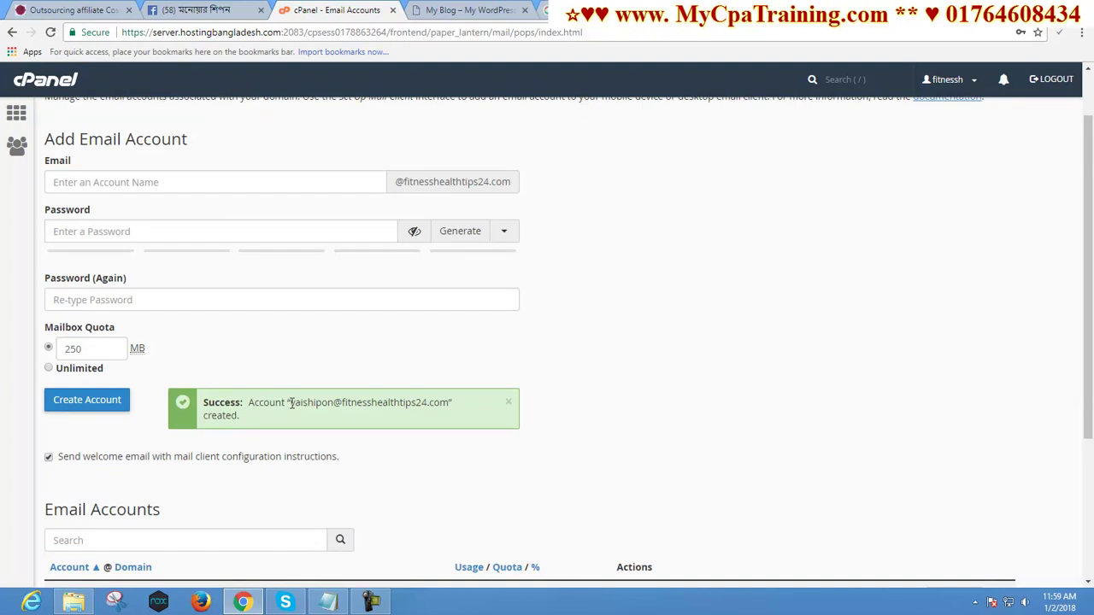
left_click_drag(291, 404, 449, 402)
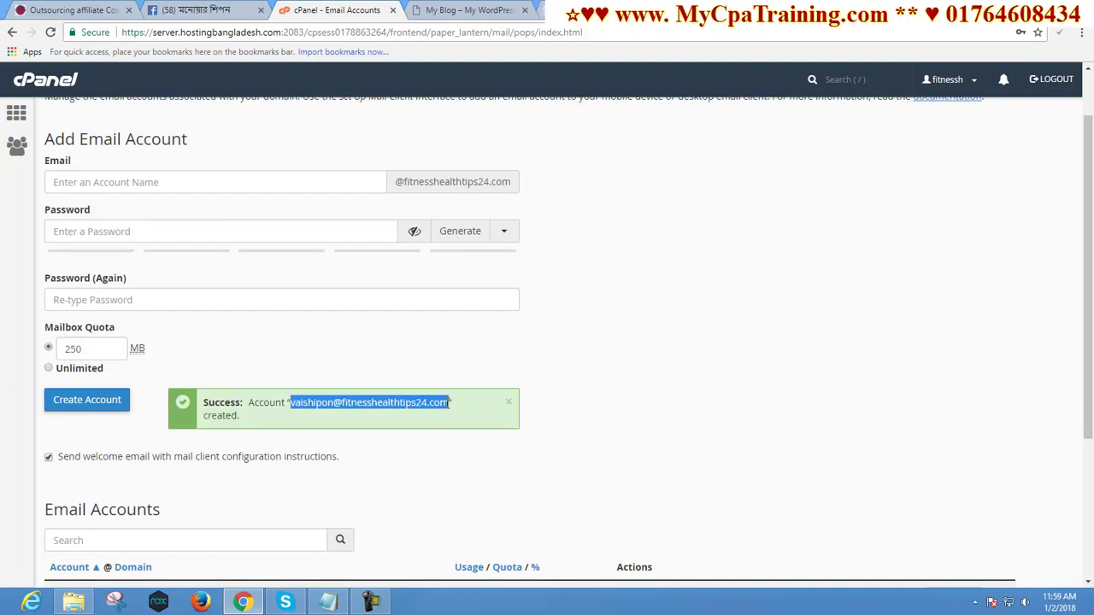
right_click(406, 402)
left_click(423, 411)
left_click(555, 11)
key("ctrl+v")
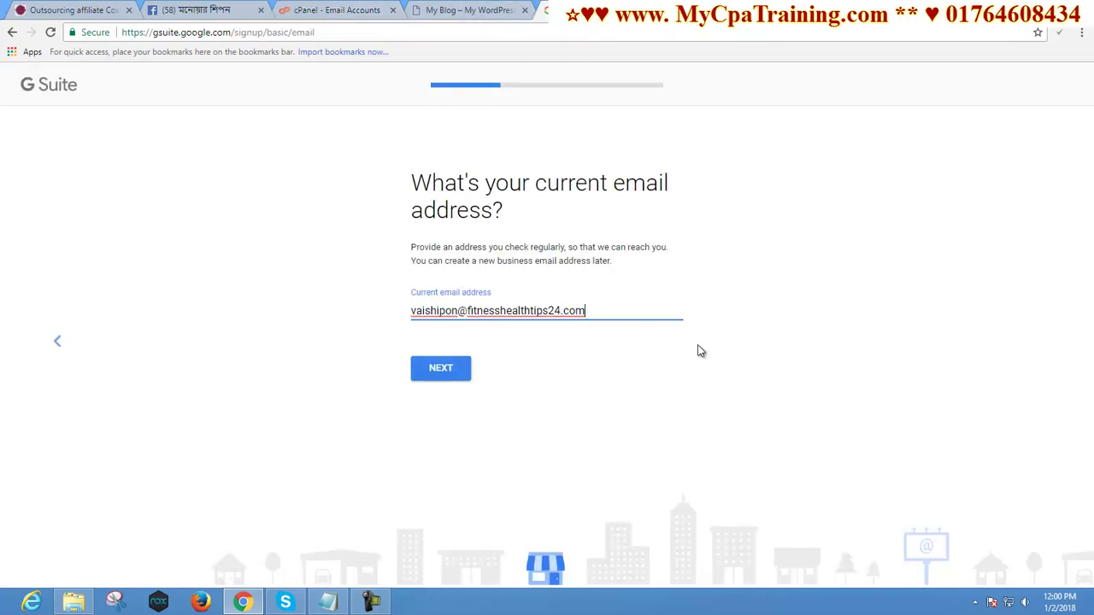
Submit the current email and indicate the business already has a domain
left_click(434, 369)
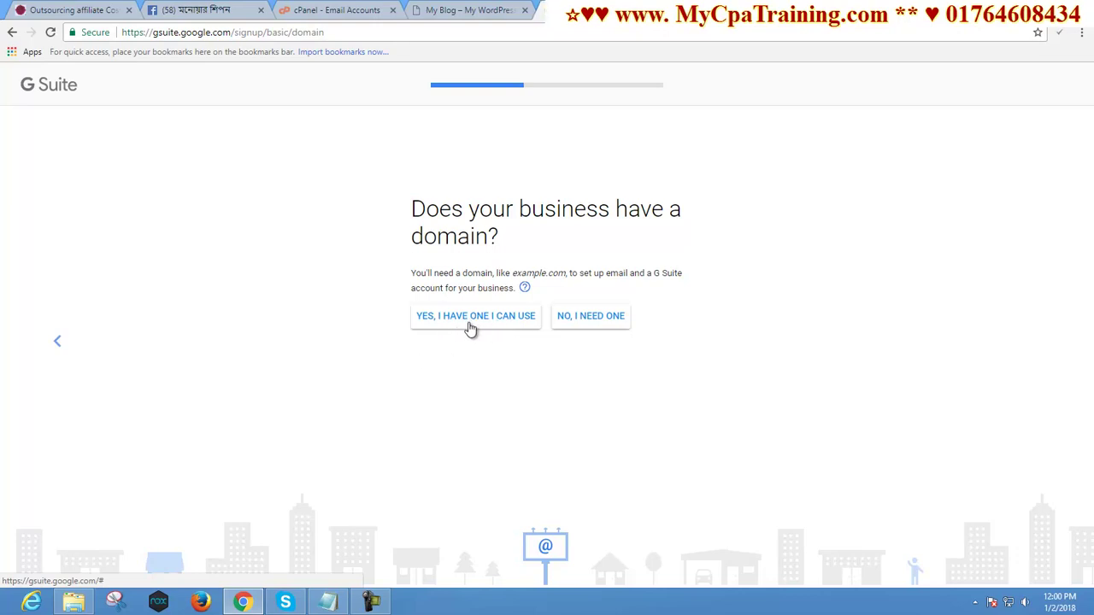
left_click(469, 327)
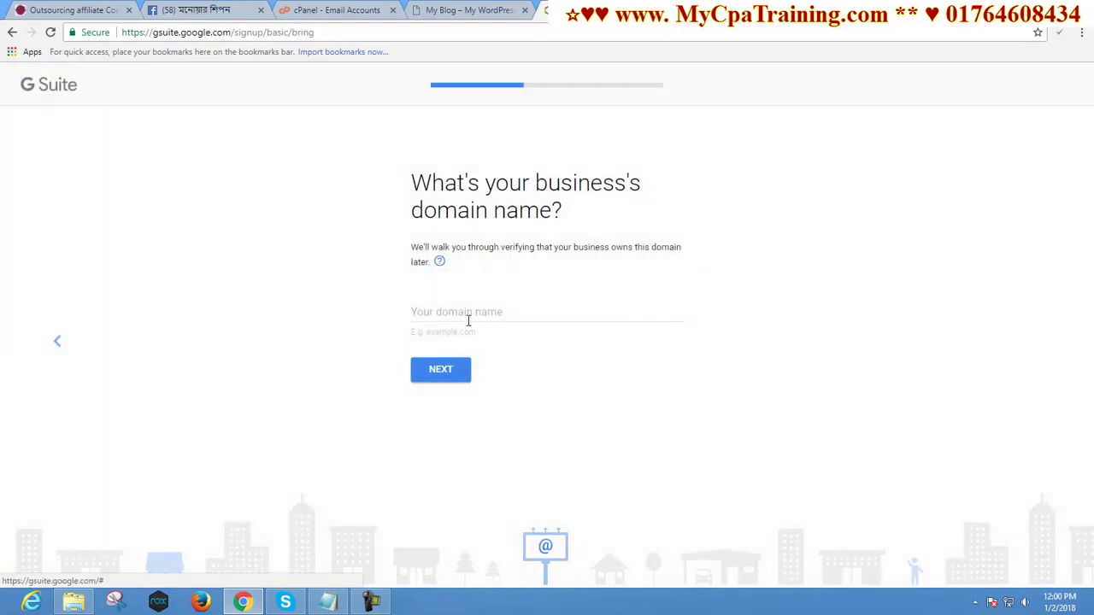
left_click(420, 314)
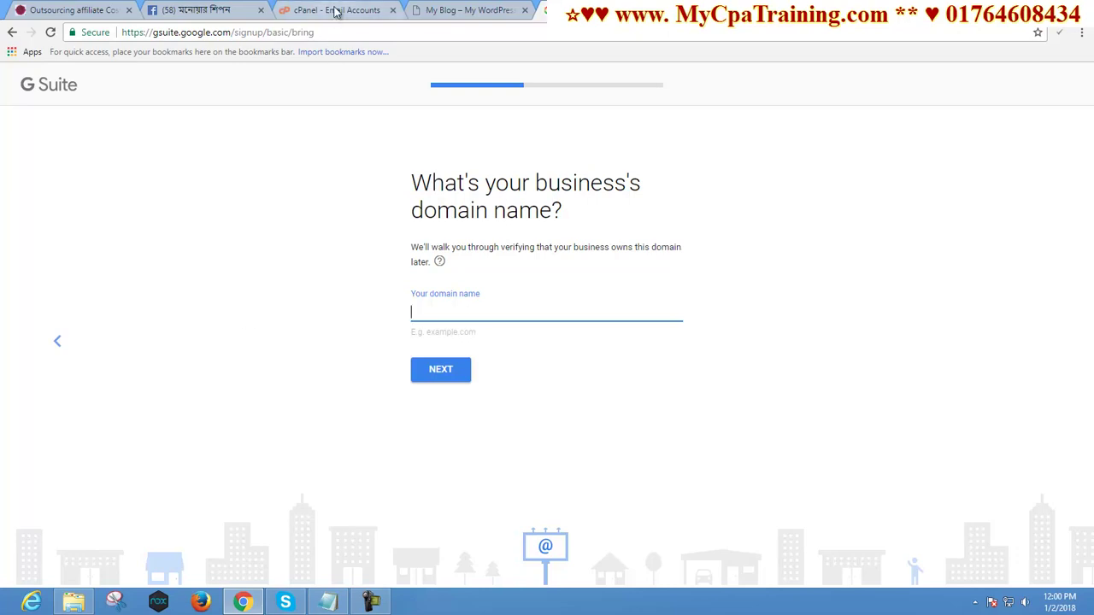
Copy the blog site's address and paste it into the G Suite domain field
left_click(335, 10)
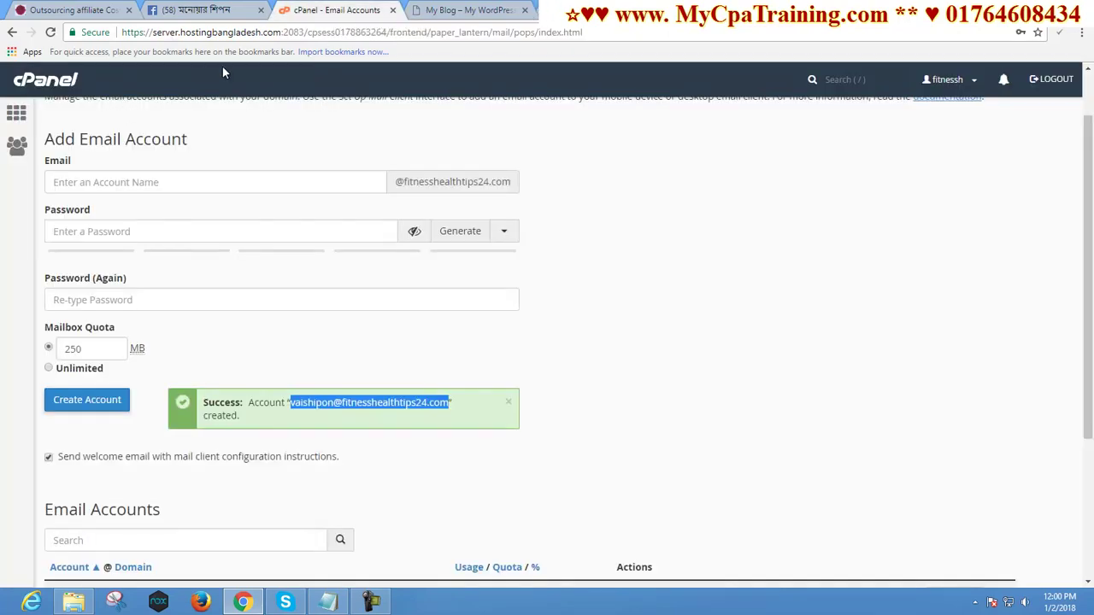
left_click(448, 11)
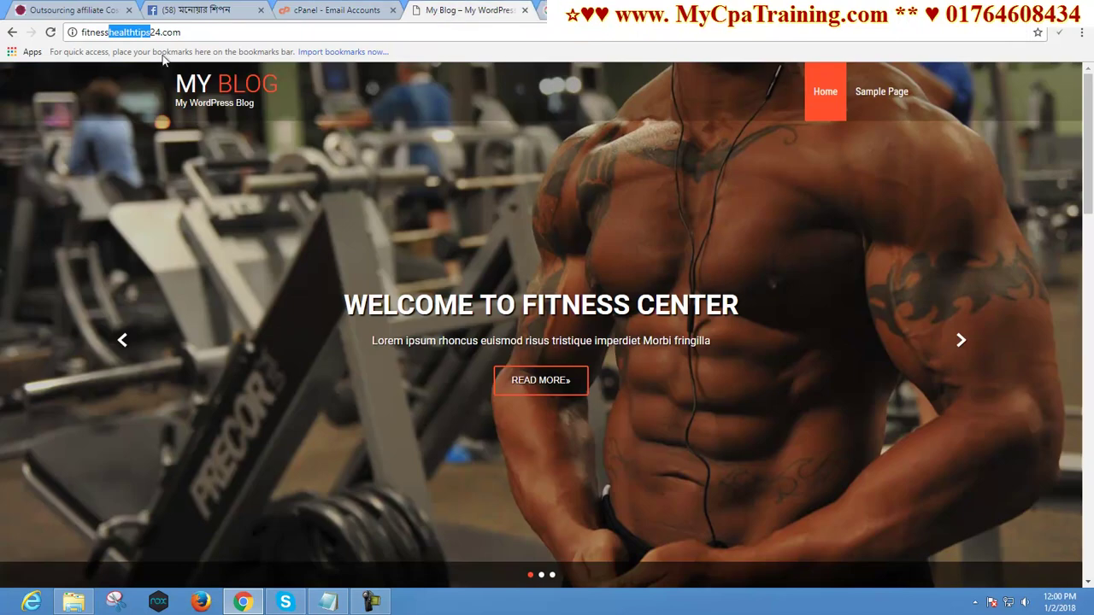
mouse_move(184, 32)
left_mouse_down()
mouse_move(198, 36)
mouse_move(23, 43)
left_mouse_up()
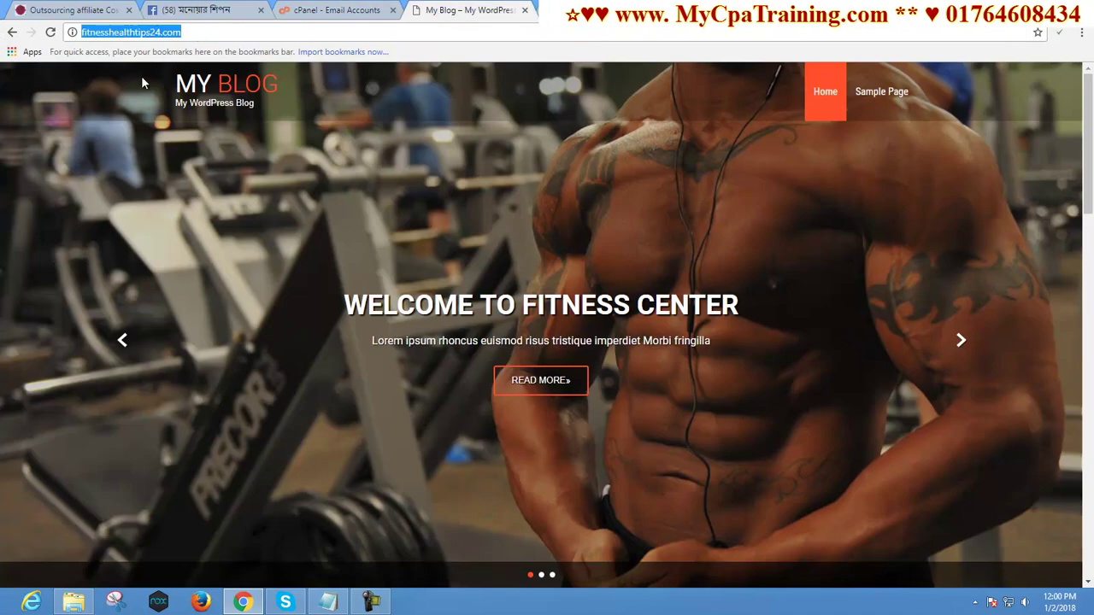
key("ctrl+c")
left_click(548, 10)
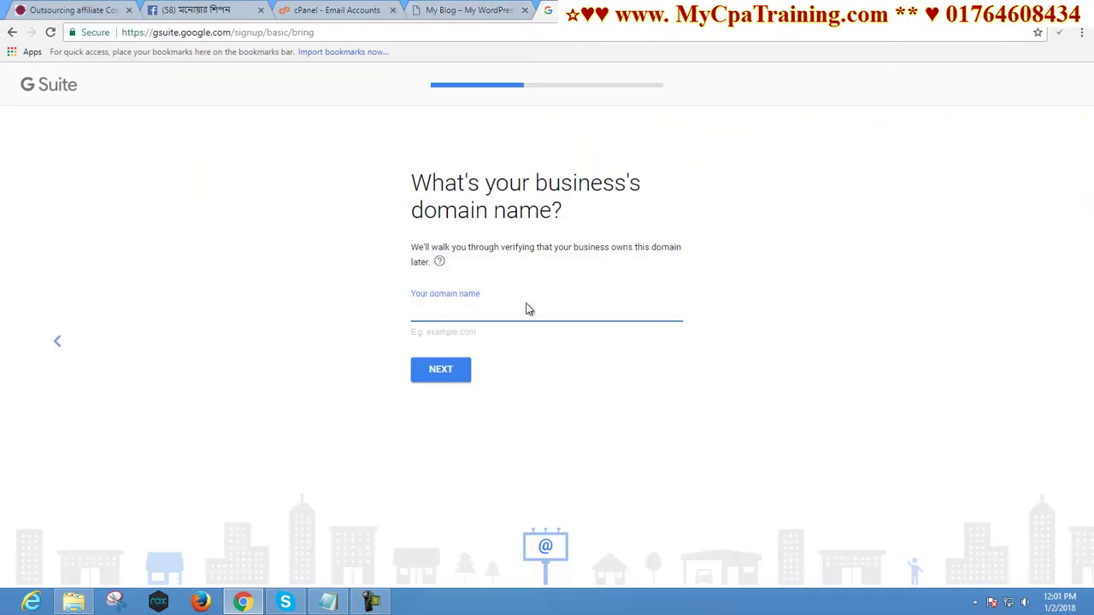
key("ctrl+v")
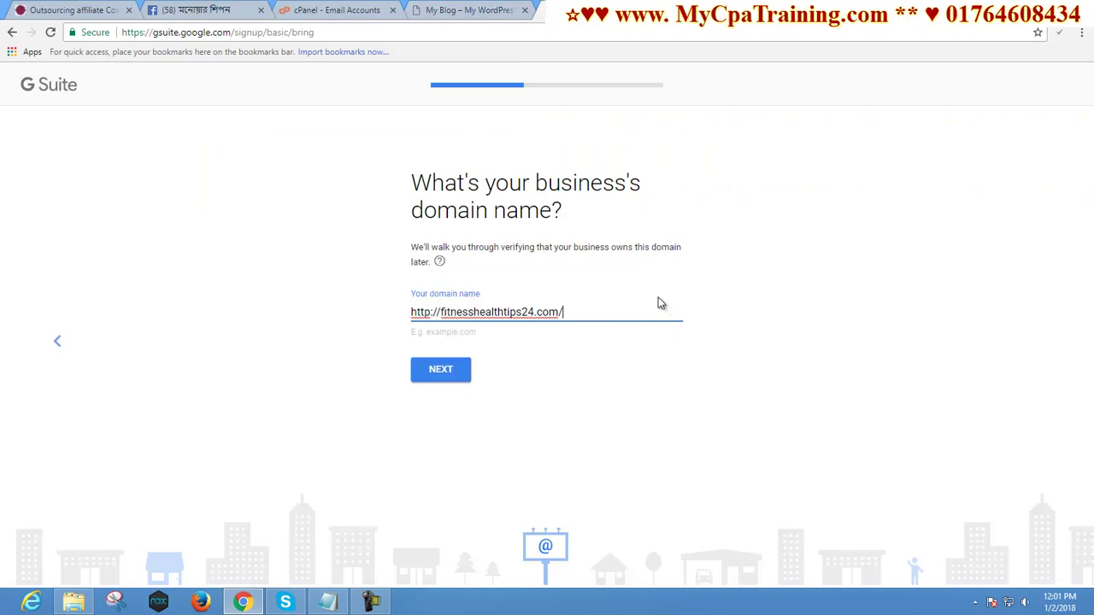
key("ctrl+a")
key("BackSpace")
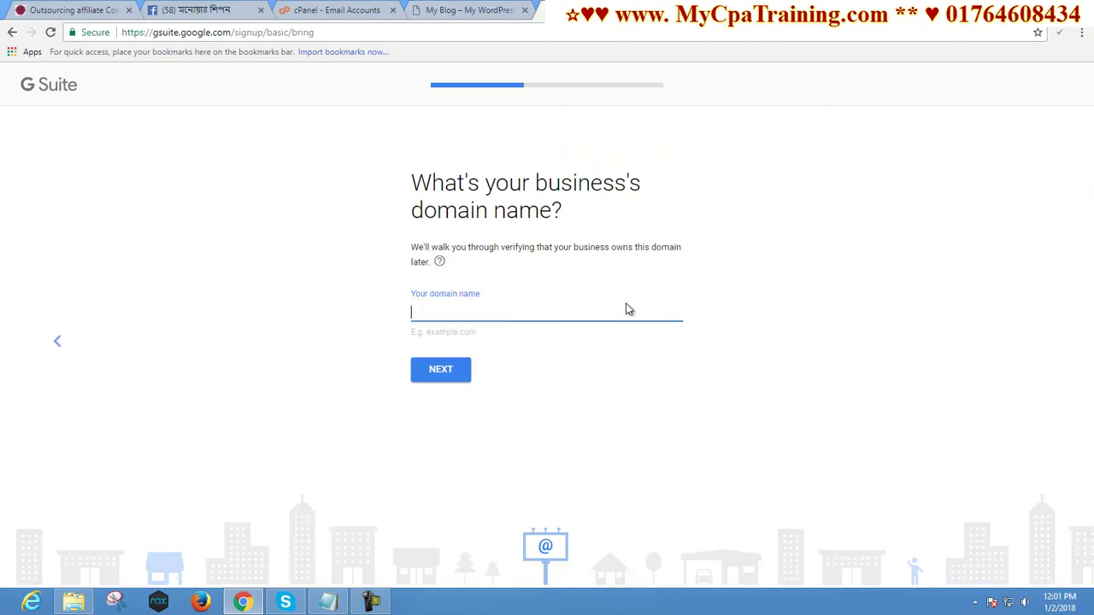
left_click(594, 357)
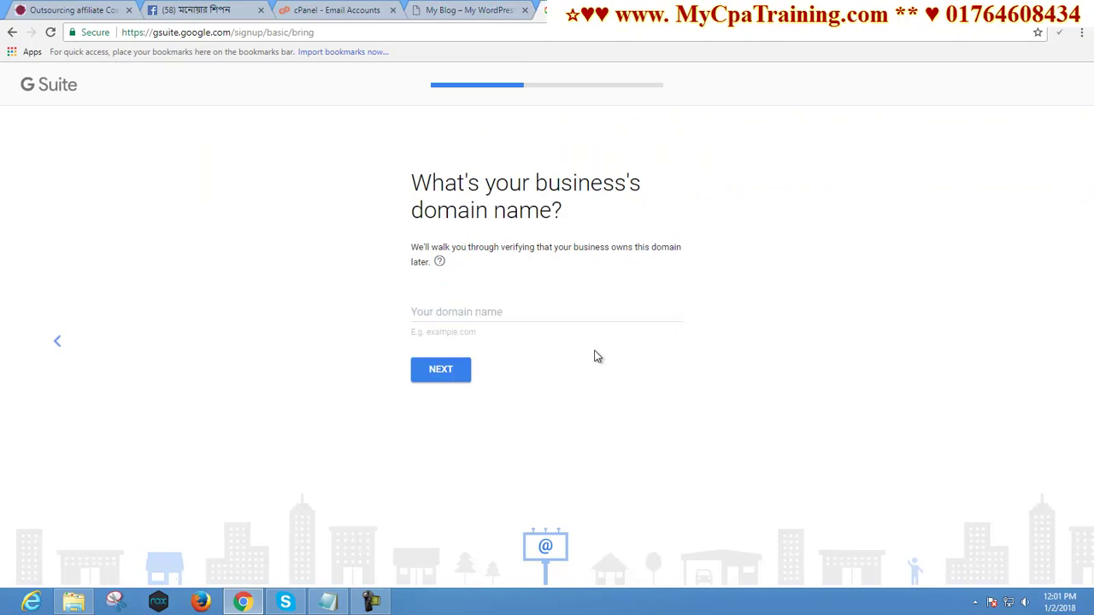
Trim the address to fitnesshealthtips24.com and confirm it as the business domain
left_click(466, 311)
key("ctrl+v")
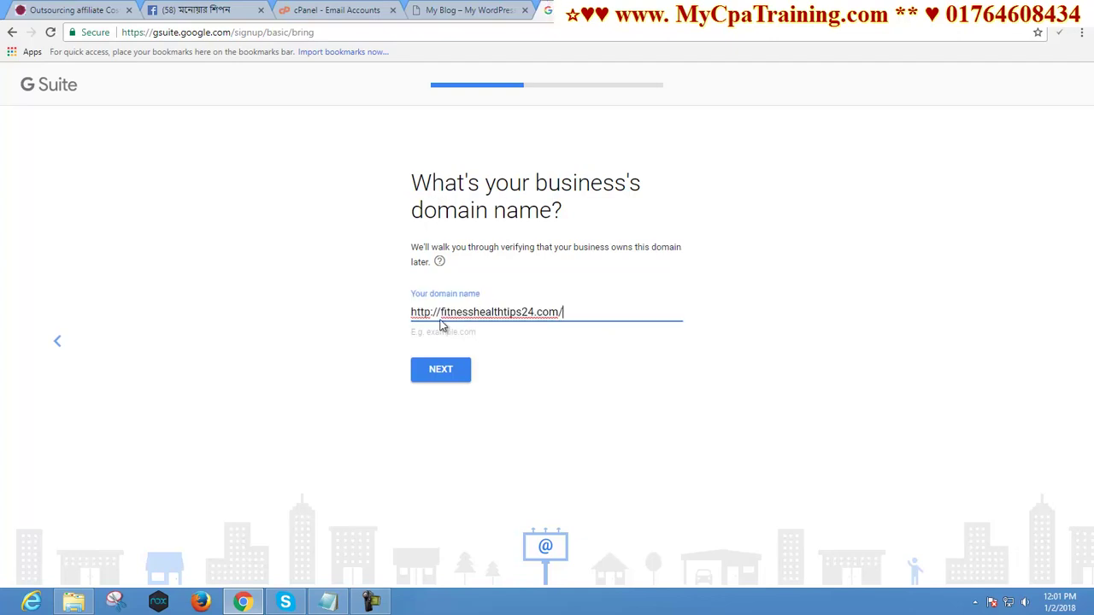
left_click_drag(435, 312, 356, 308)
key("BackSpace")
key("Delete")
left_click(547, 312)
key("BackSpace")
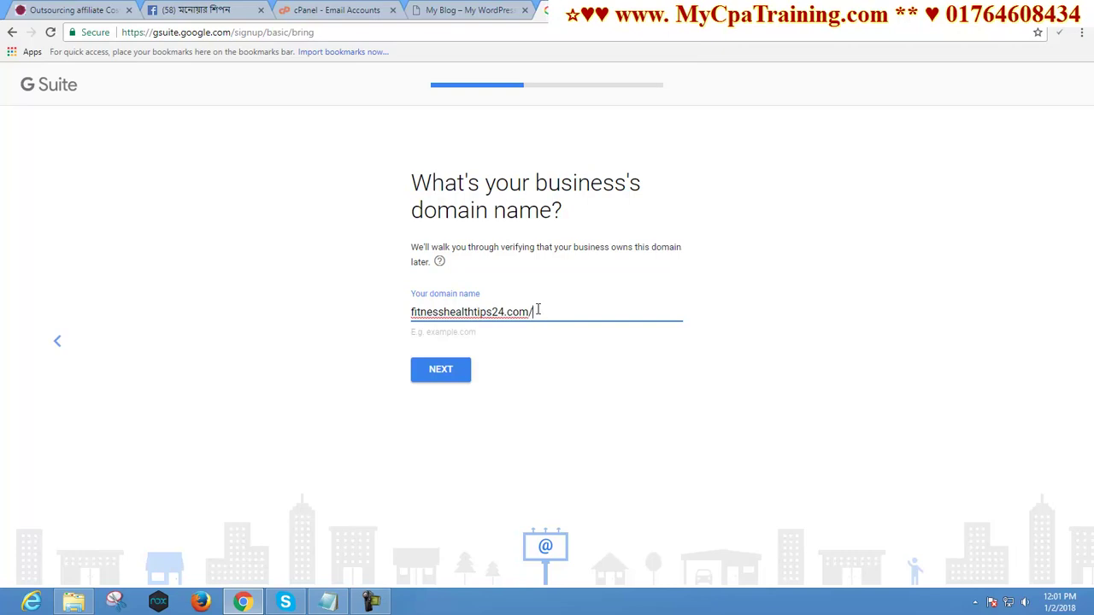
left_click(441, 372)
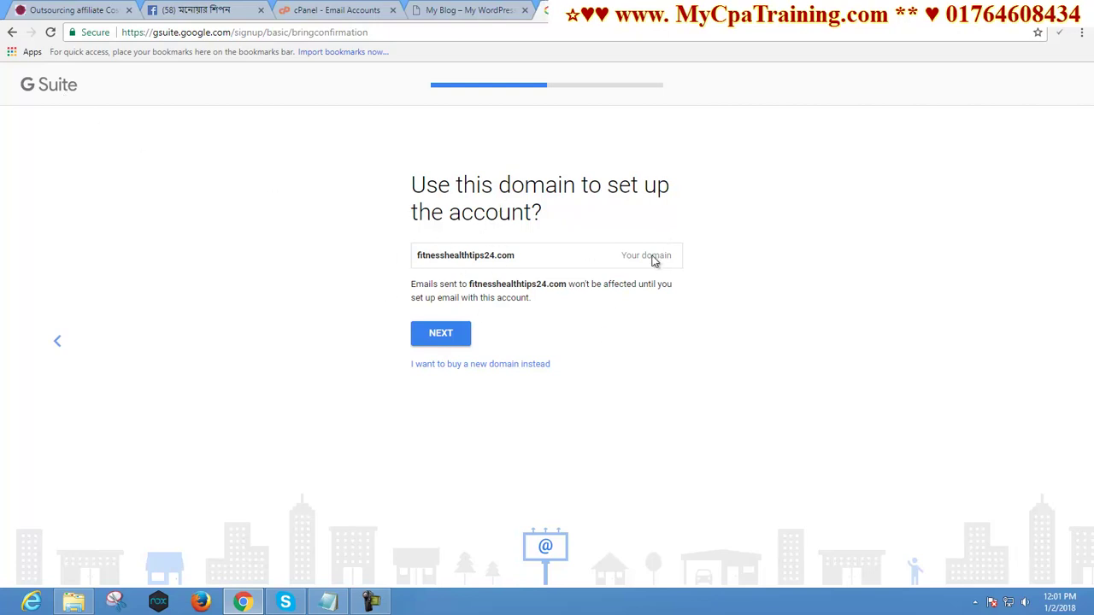
left_click(442, 335)
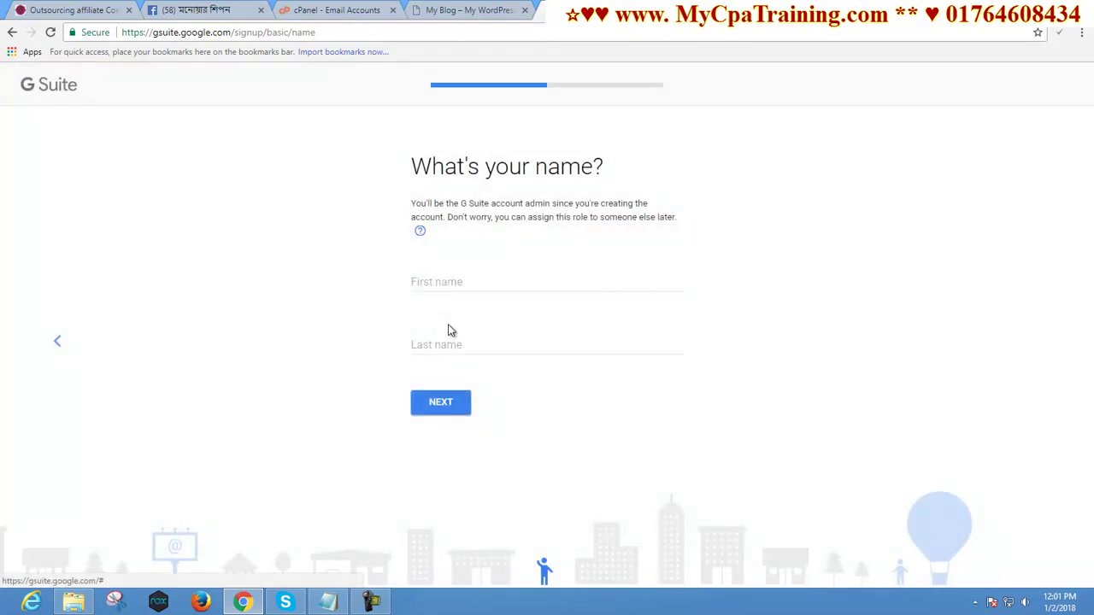
Enter the admin's first and last names and submit them
left_click(436, 283)
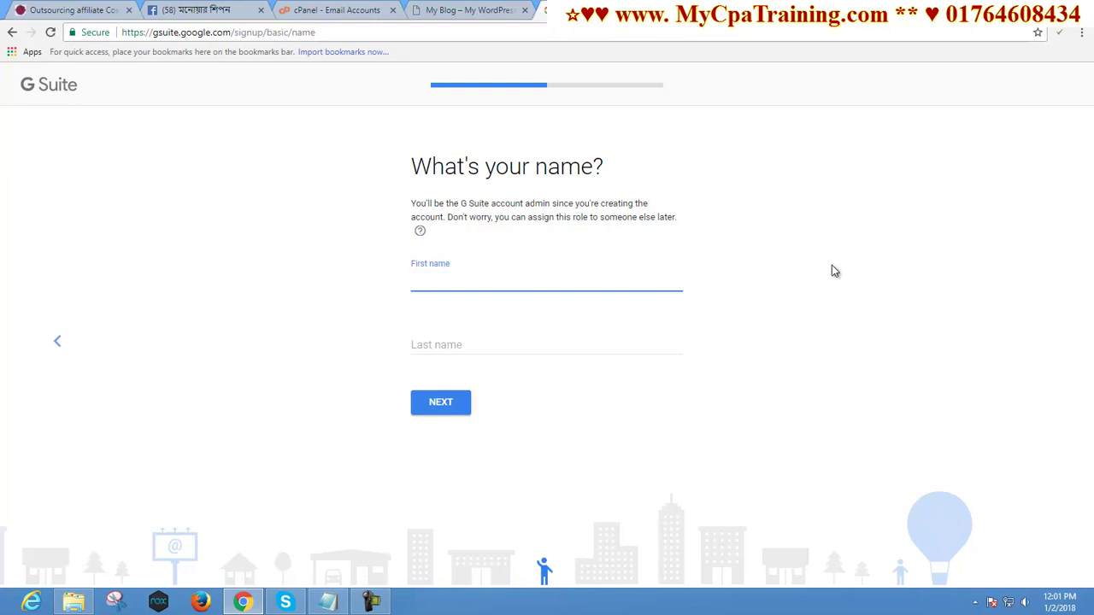
type("i")
left_click(431, 342)
left_click(495, 342)
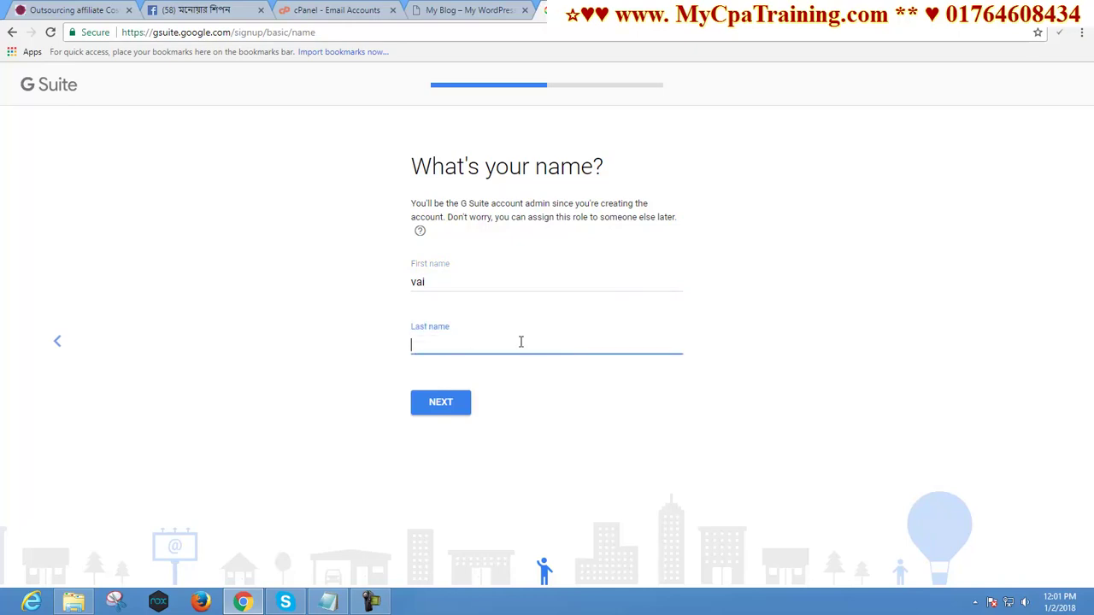
type("Shipon")
left_click(442, 406)
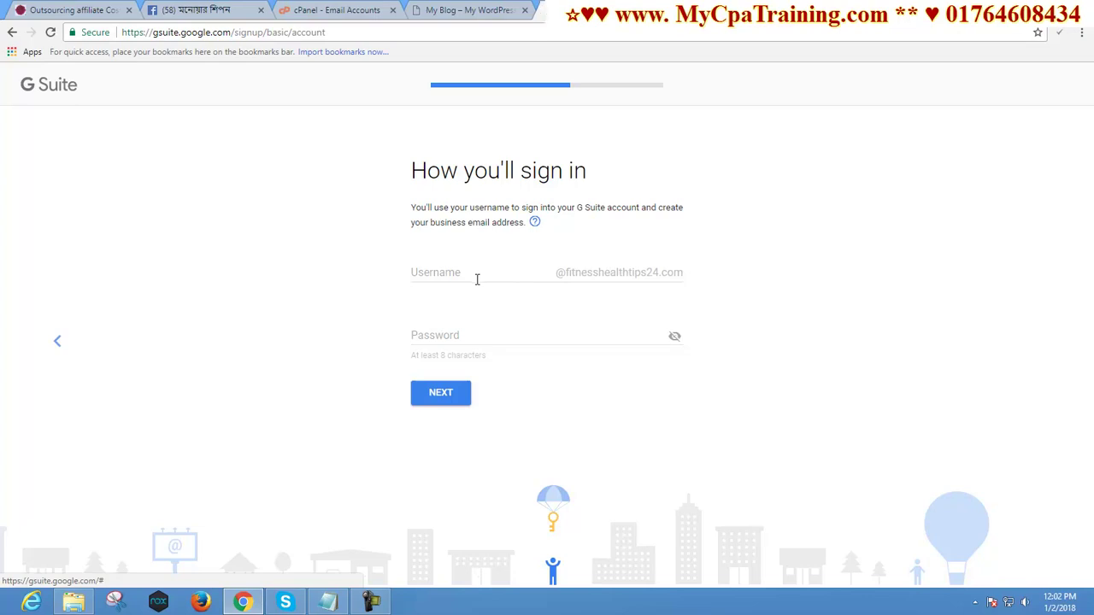
Set the new account's username and password and submit them
left_click(423, 270)
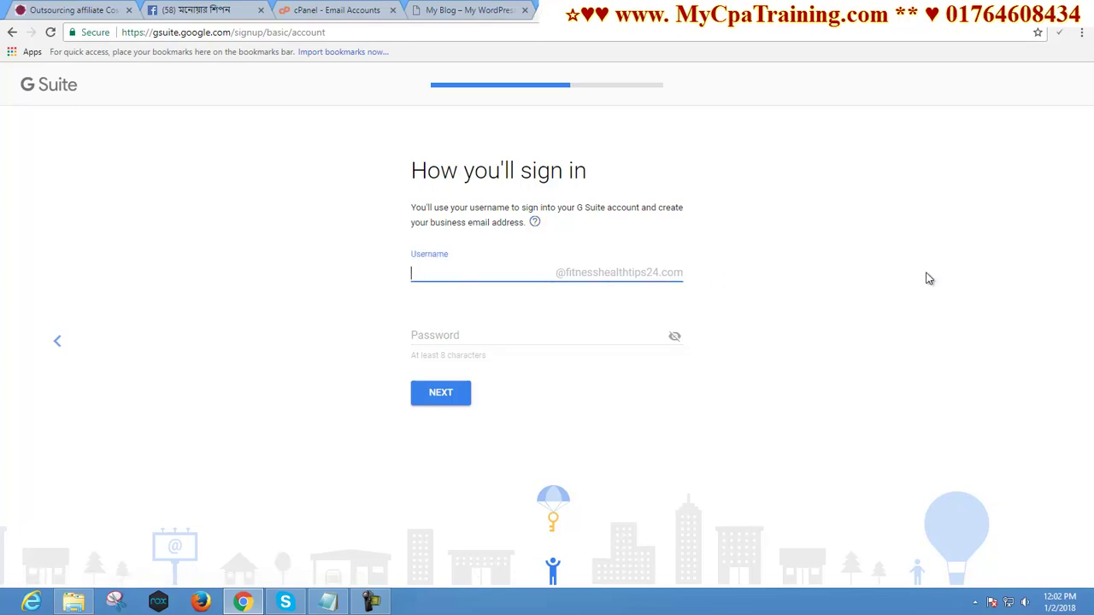
left_click(794, 323)
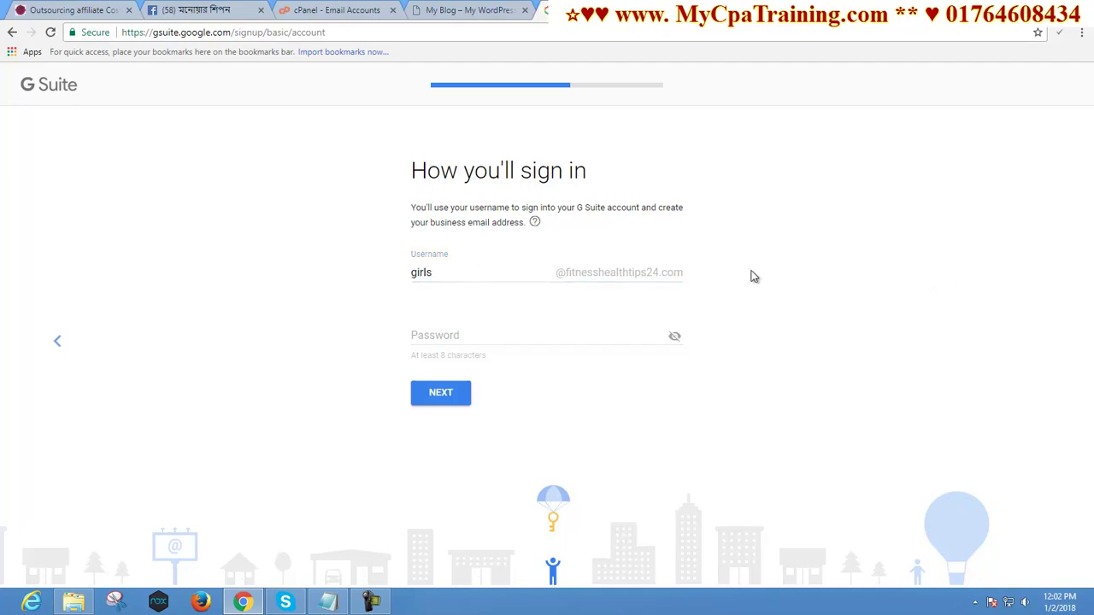
left_click(430, 330)
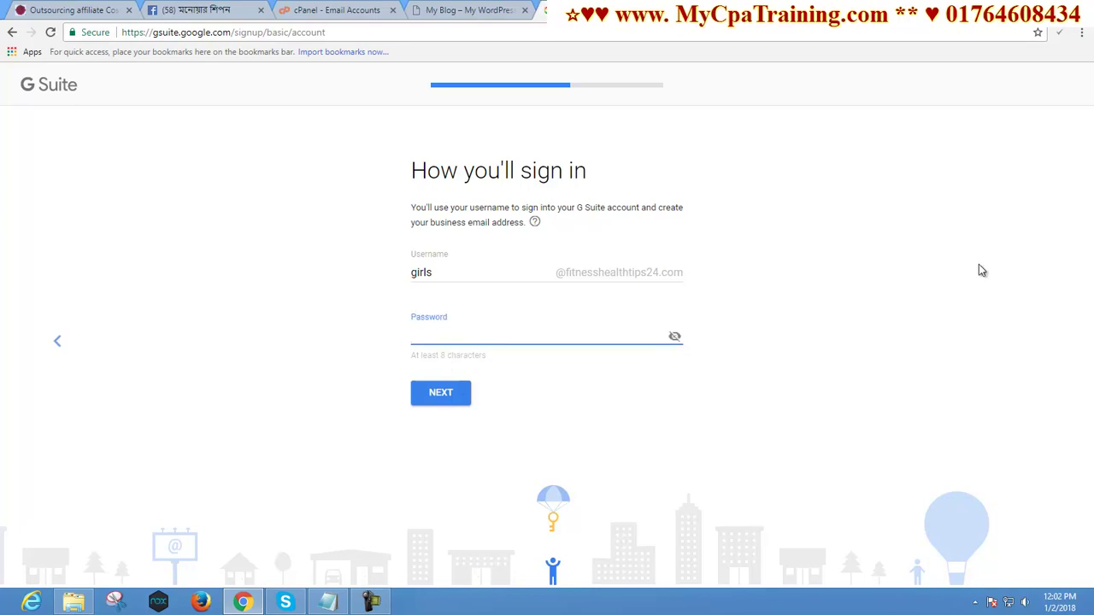
type("••••••••••••••")
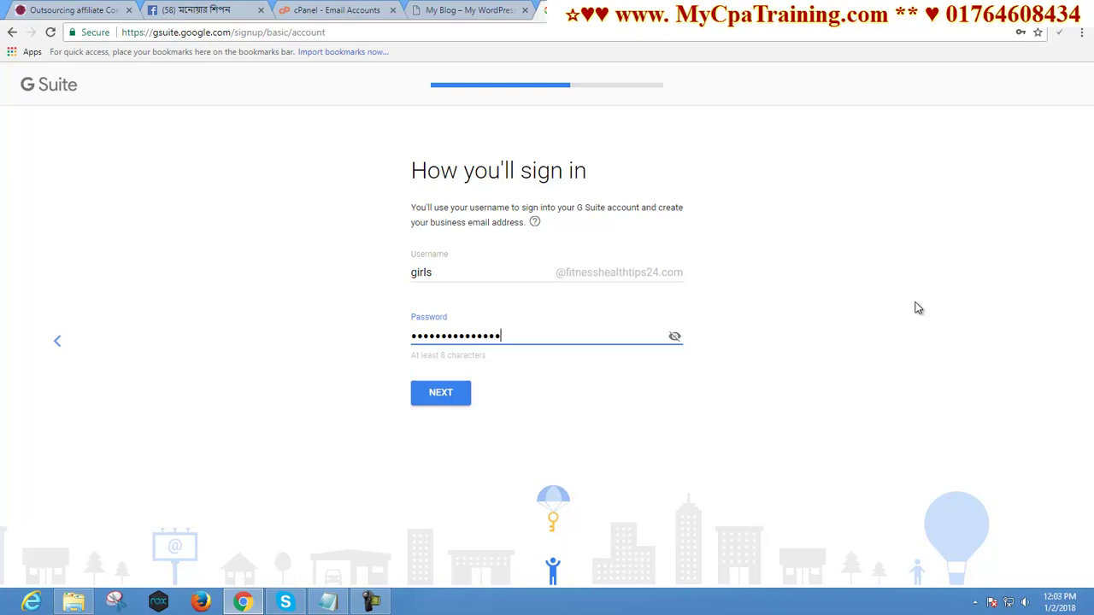
left_click(447, 393)
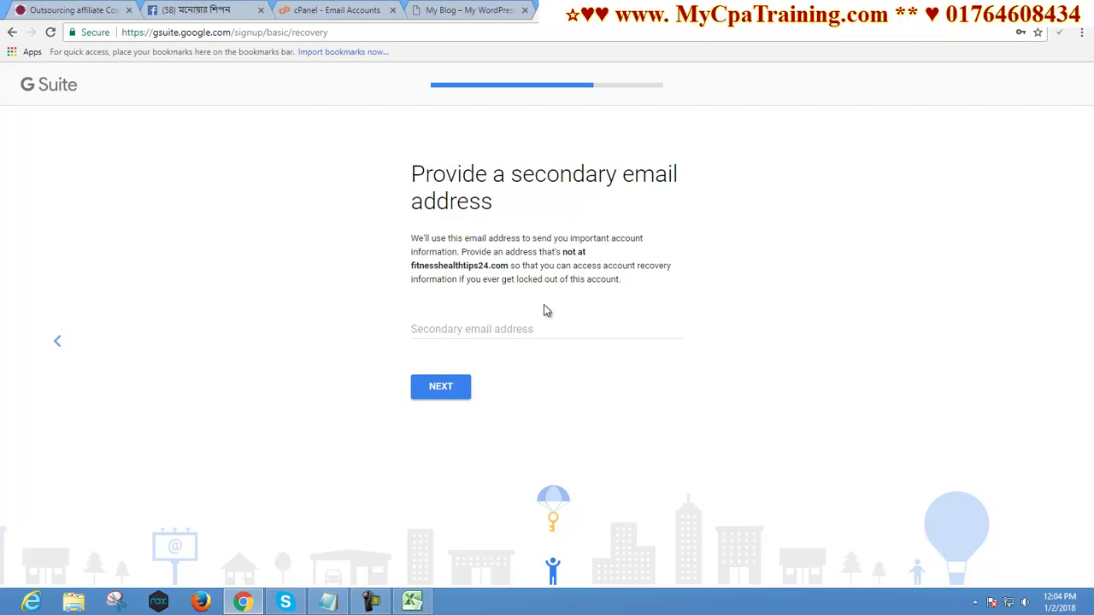
Paste the secondary email, decline saving the password, and accept the agreement to create the account
left_click(428, 328)
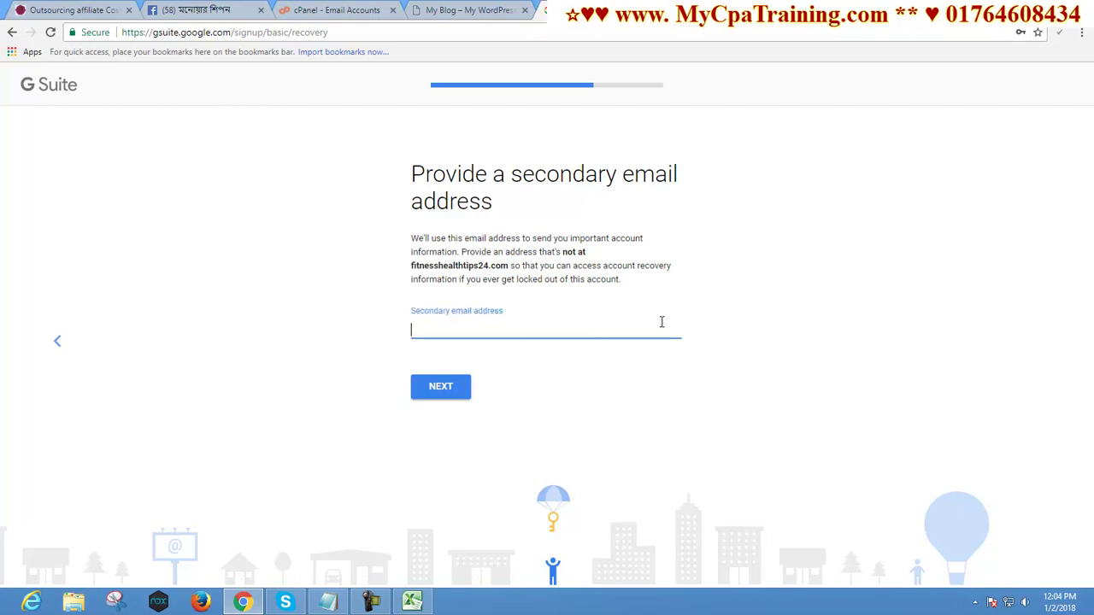
key("ctrl+v")
left_click(438, 391)
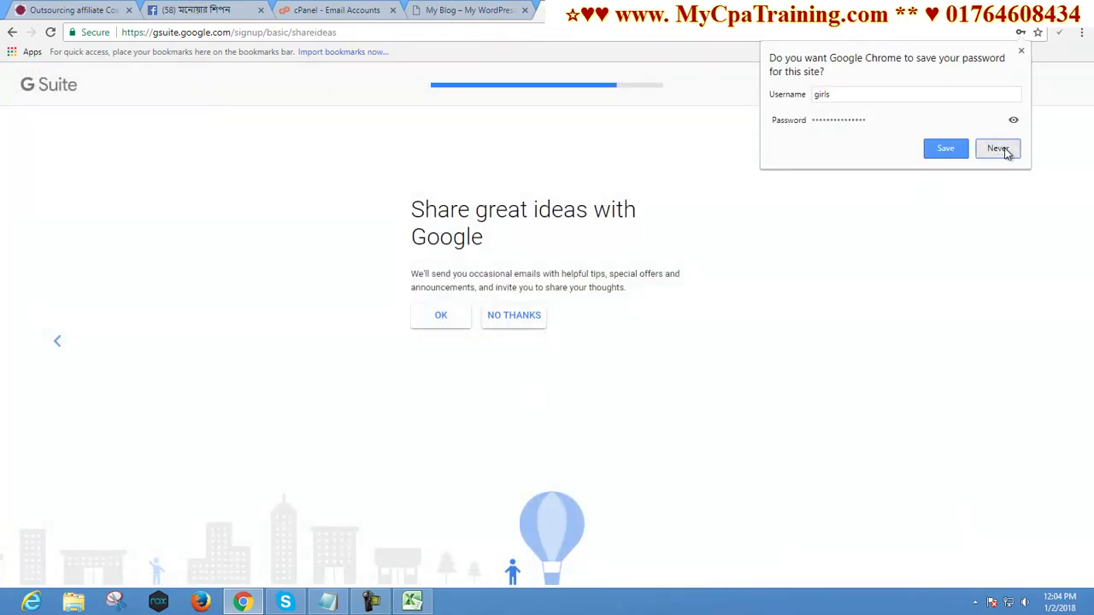
left_click(998, 148)
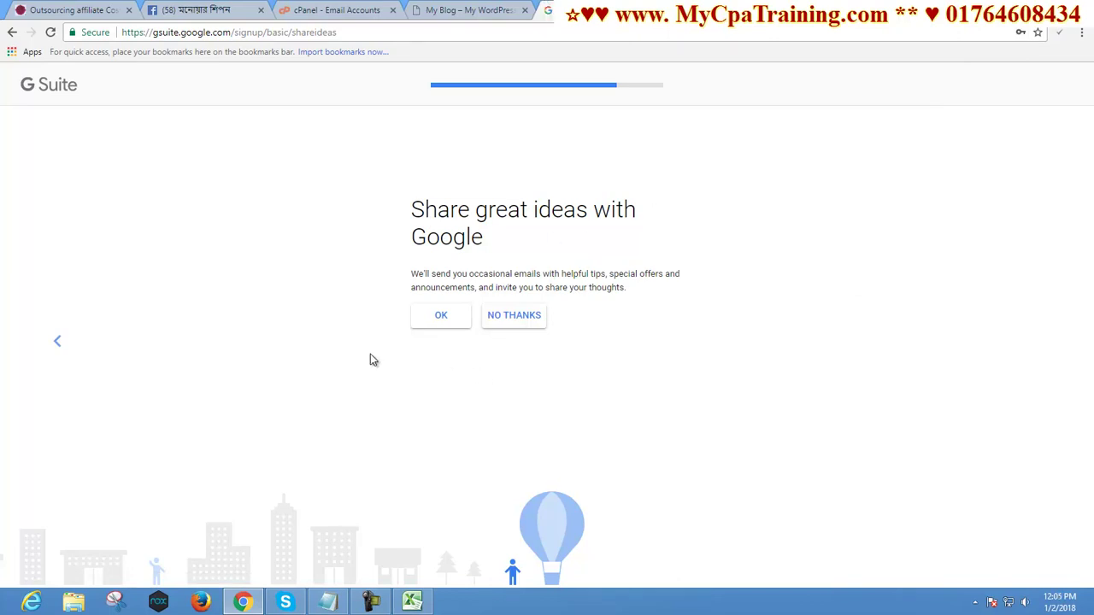
left_click(447, 323)
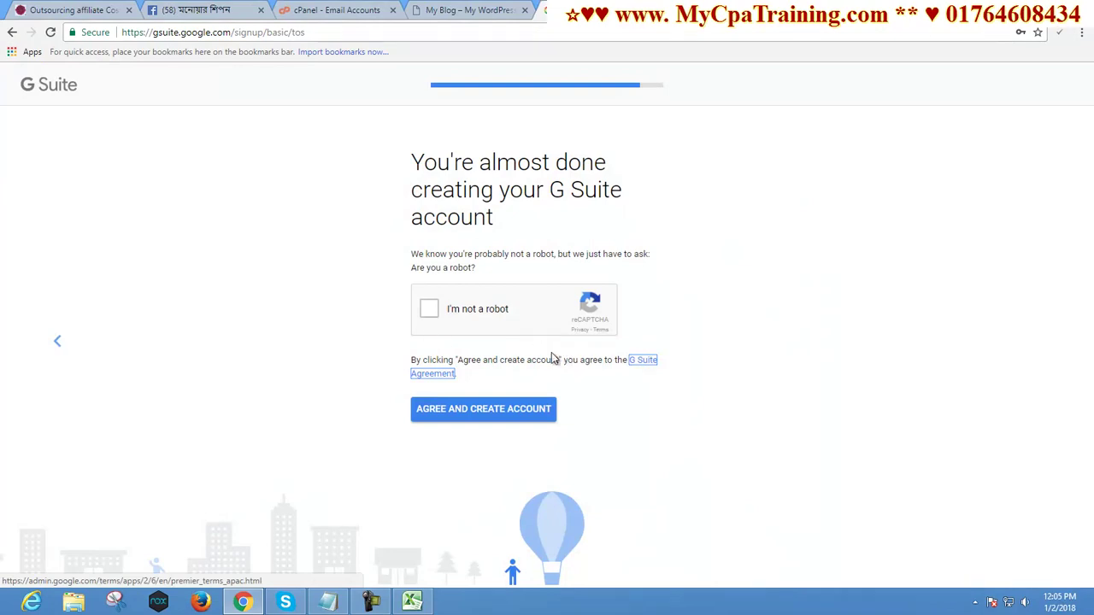
left_click(489, 410)
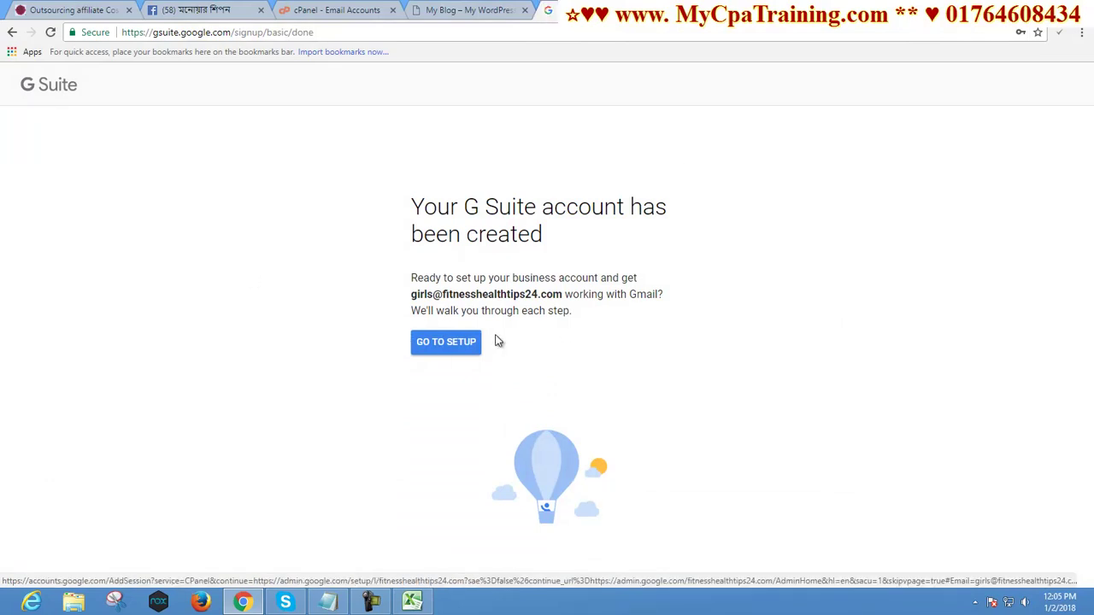
Copy the new account's email address and proceed to G Suite setup
left_click_drag(412, 296, 564, 295)
right_click(536, 290)
left_click(560, 300)
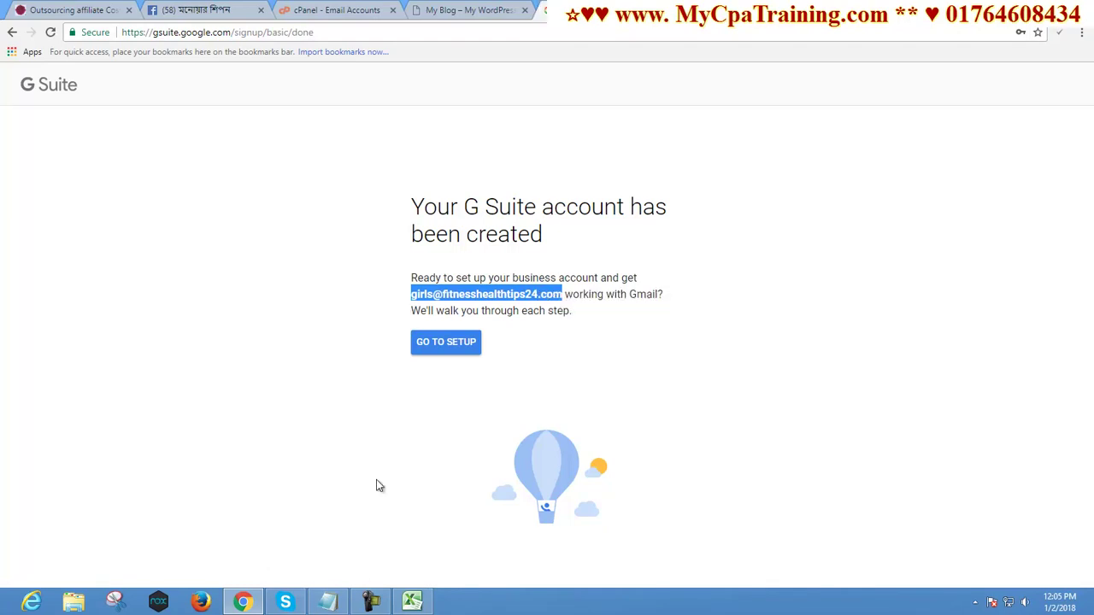
left_click(462, 294)
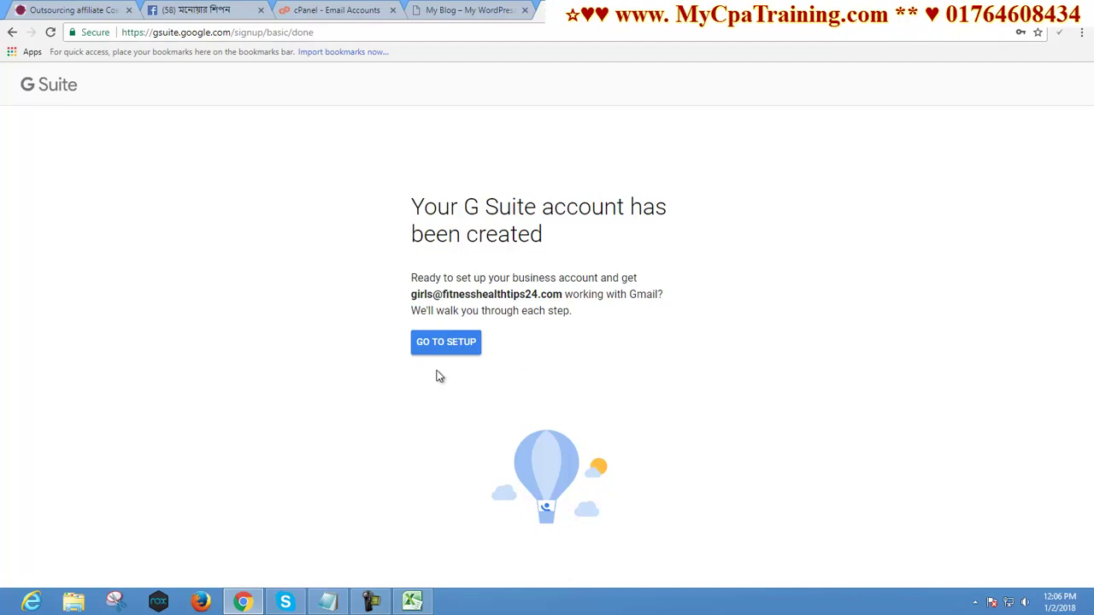
left_click(429, 345)
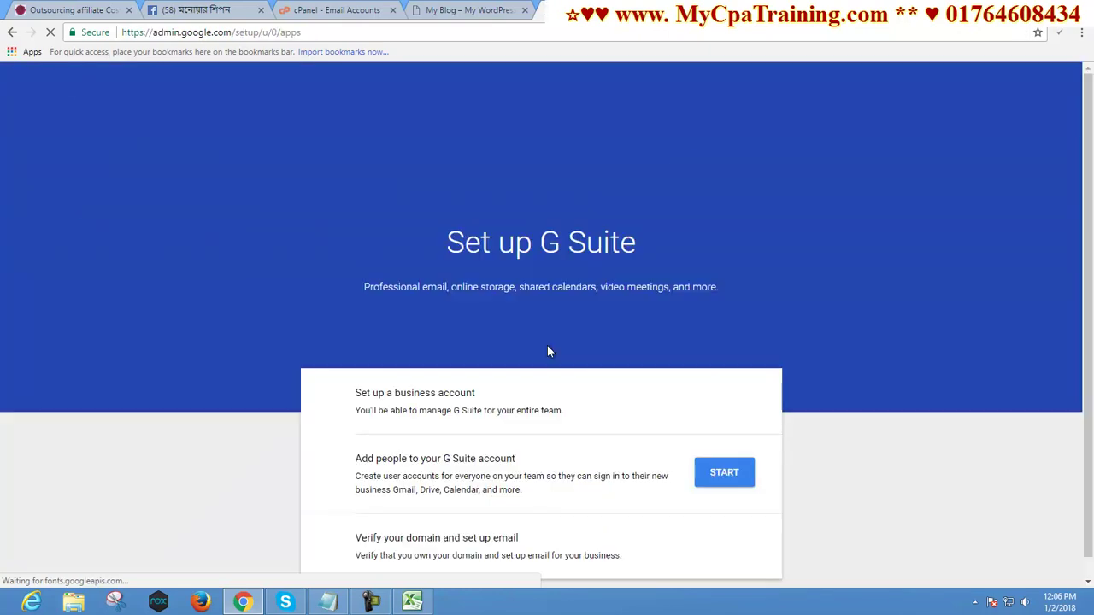
Confirm all existing user email addresses were added under Add people, then continue
scroll(547, 346, "down", 1)
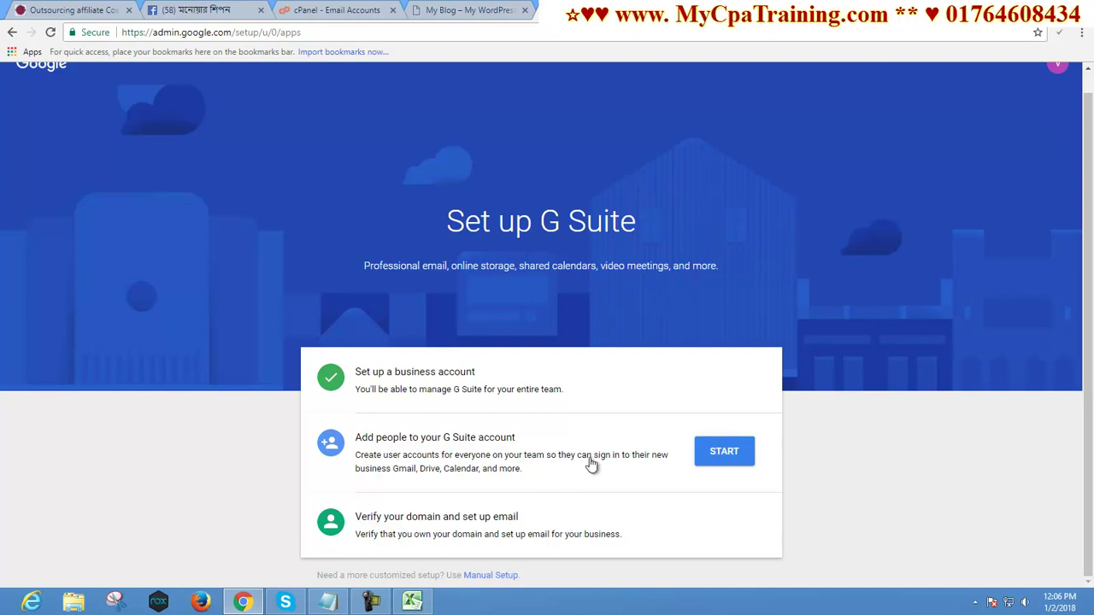
left_click(725, 453)
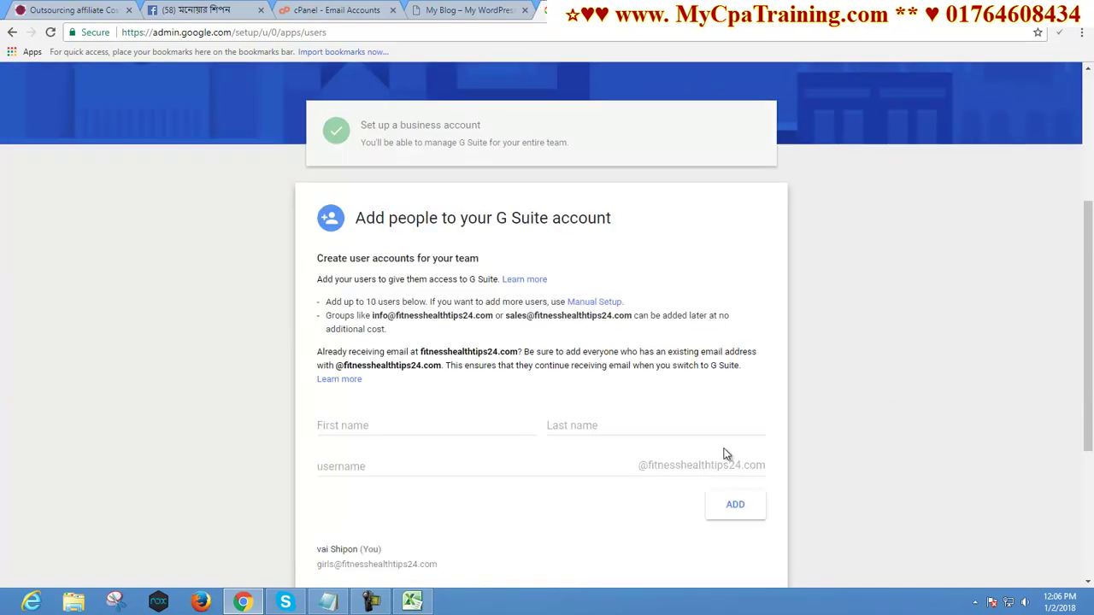
scroll(706, 432, "down", 2)
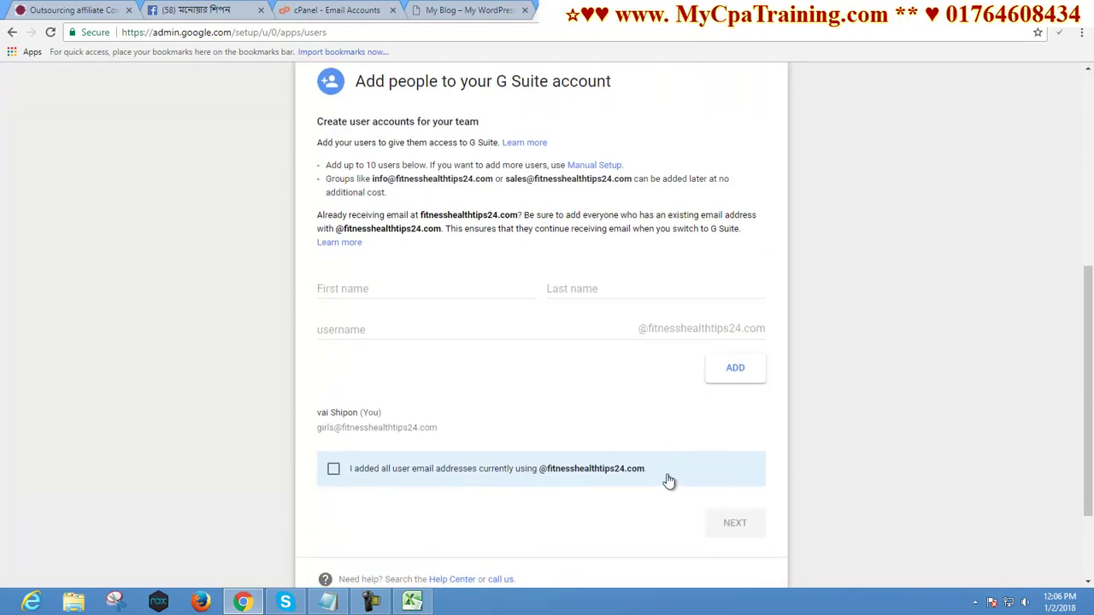
left_click(333, 472)
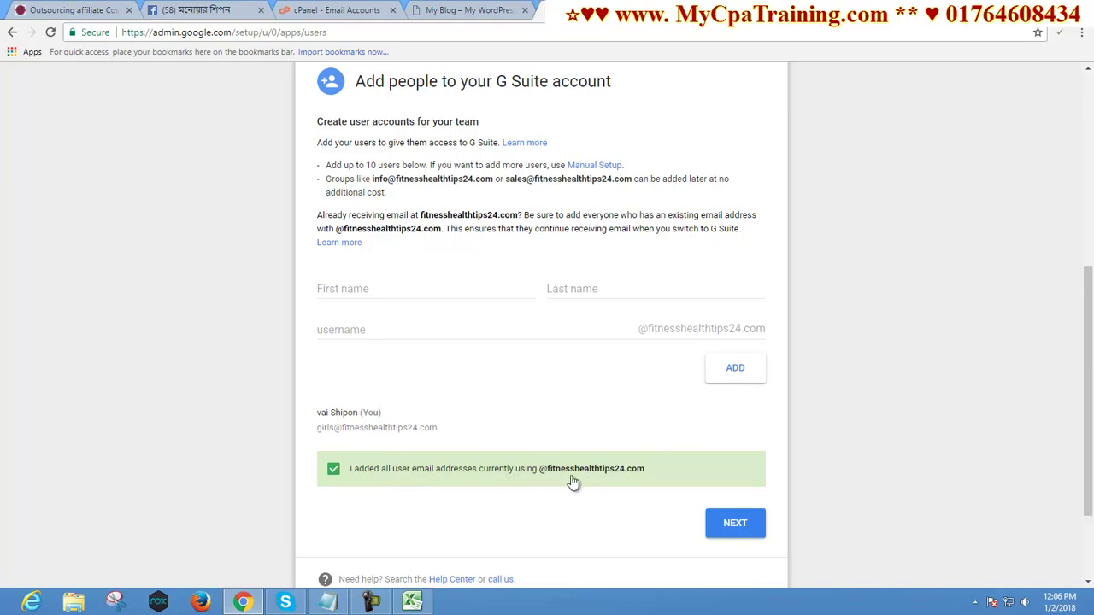
left_click(735, 524)
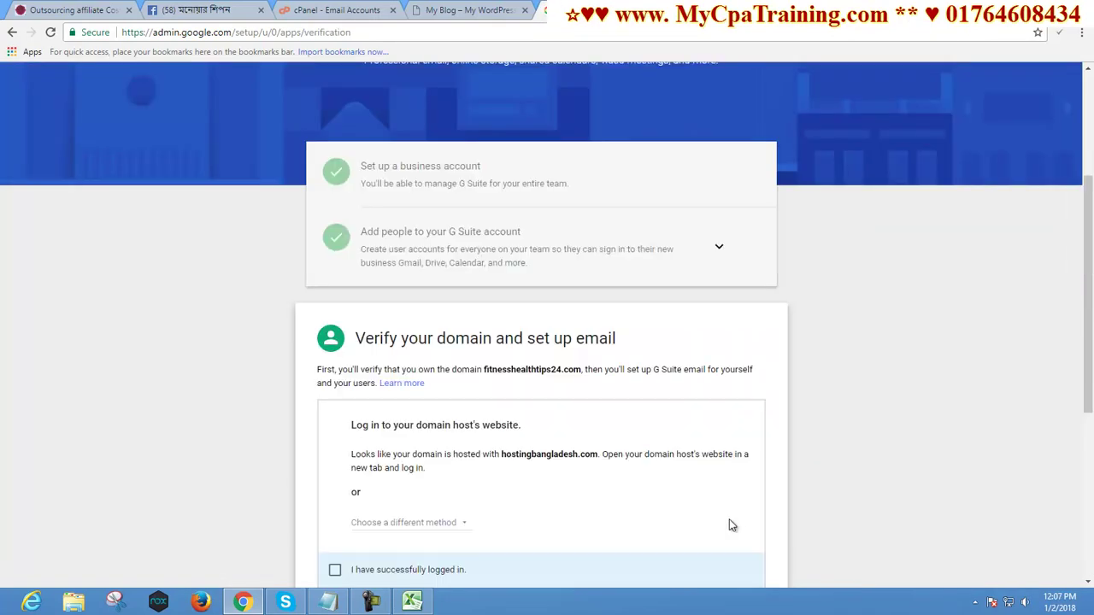
Confirm being logged in to the domain host and having opened its control panel
scroll(701, 475, "down", 1)
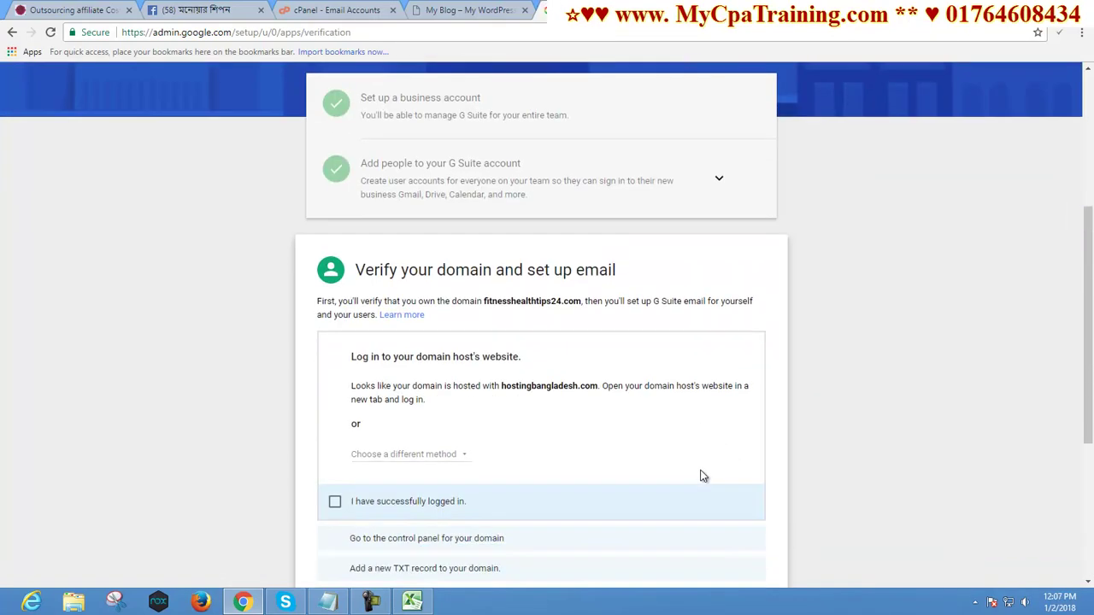
scroll(700, 475, "down", 2)
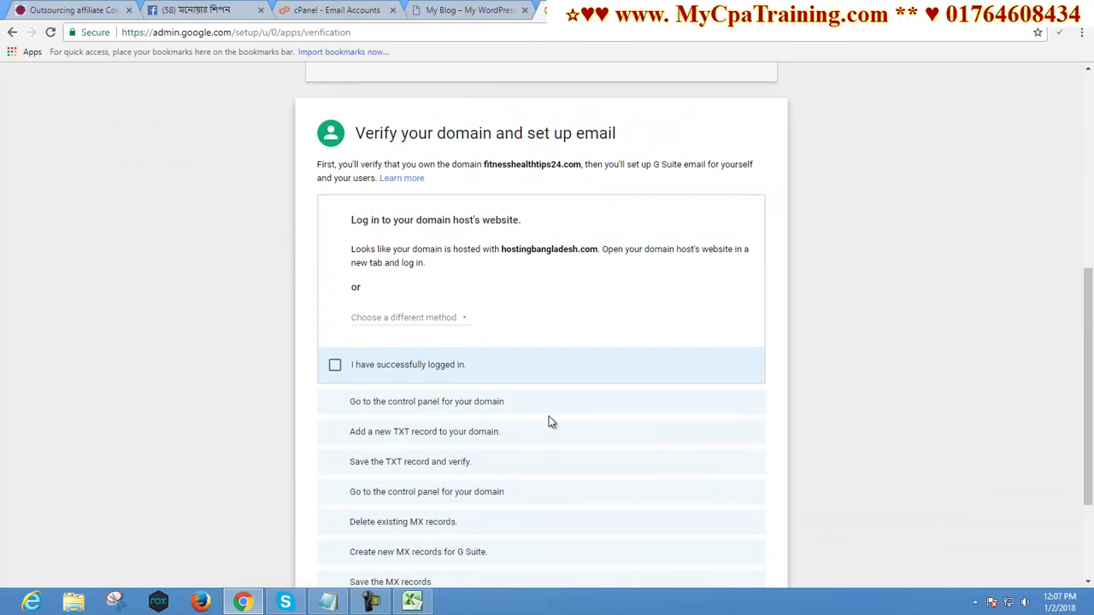
scroll(444, 237, "down", 1)
scroll(444, 237, "down", 1)
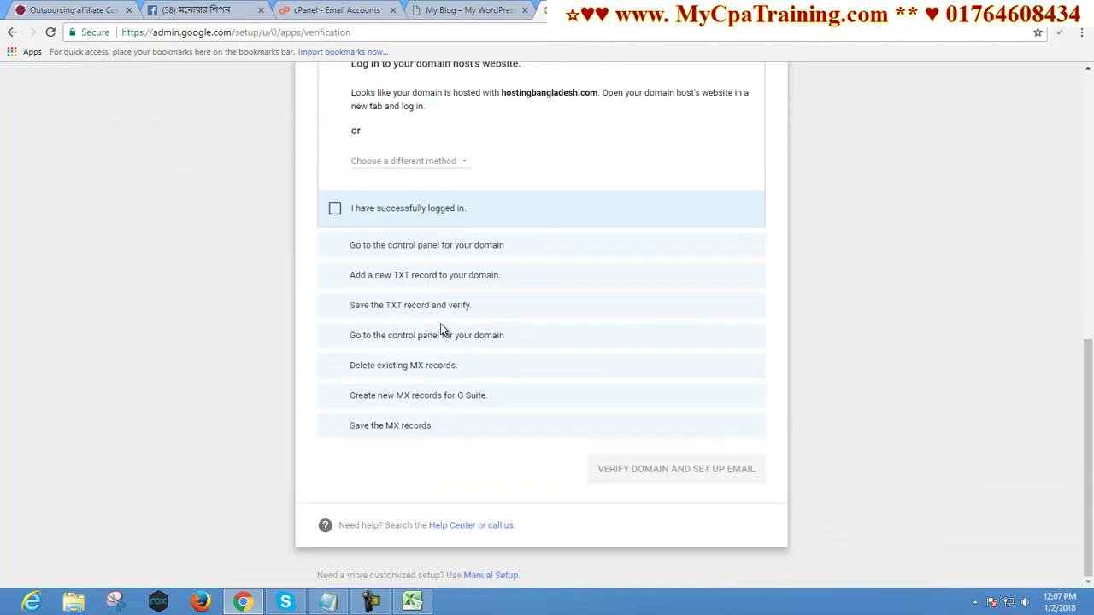
scroll(440, 324, "up", 4)
scroll(439, 313, "down", 2)
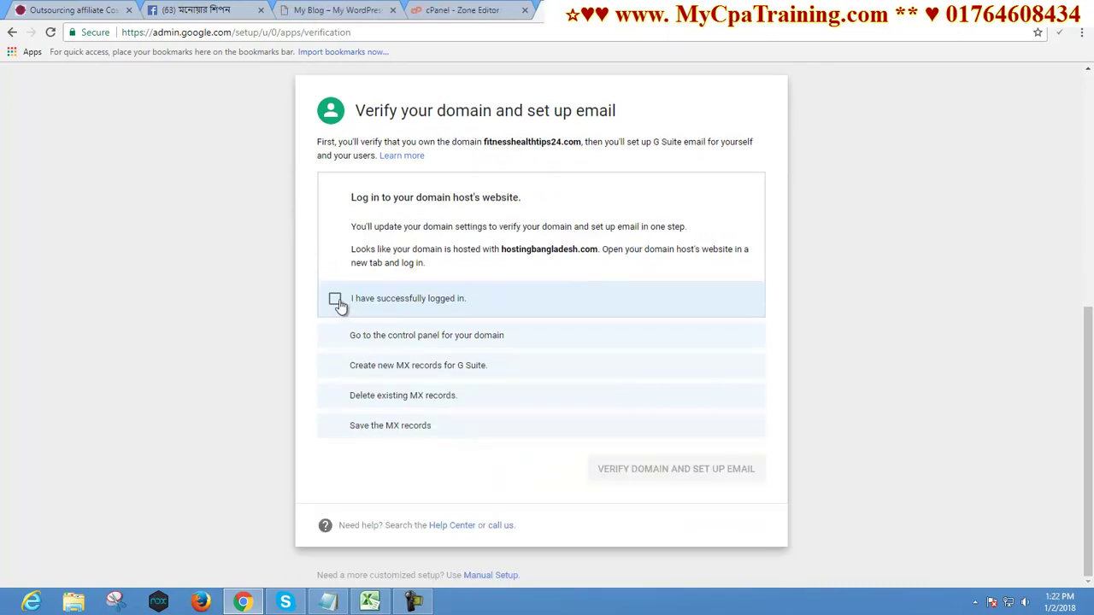
left_click(335, 300)
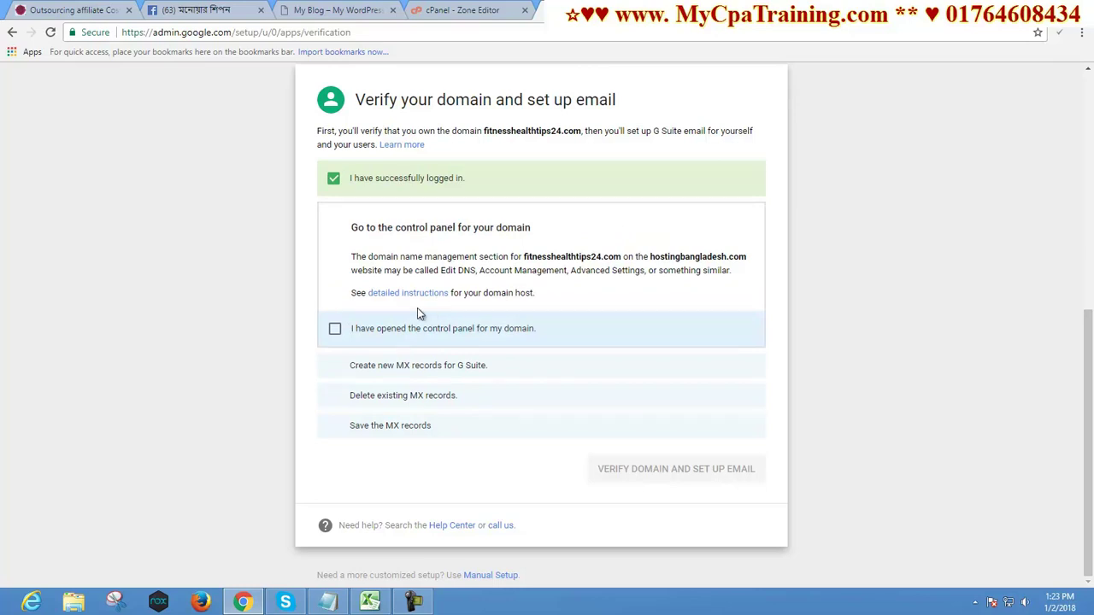
left_click(337, 332)
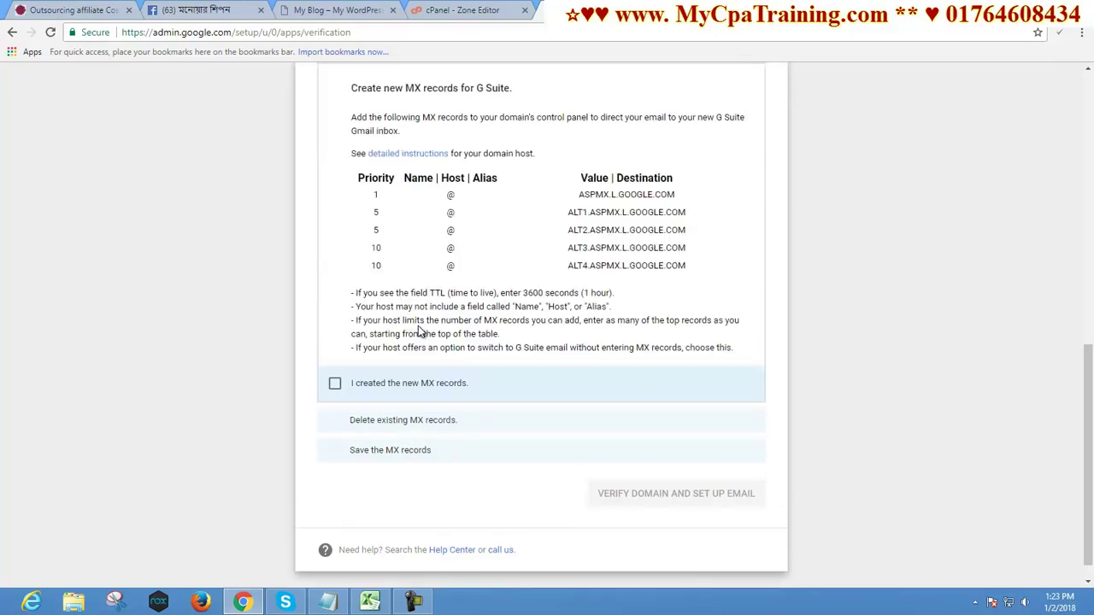
Copy the first MX destination ASPMX.L.GOOGLE.COM from the G Suite MX table
scroll(488, 315, "up", 3)
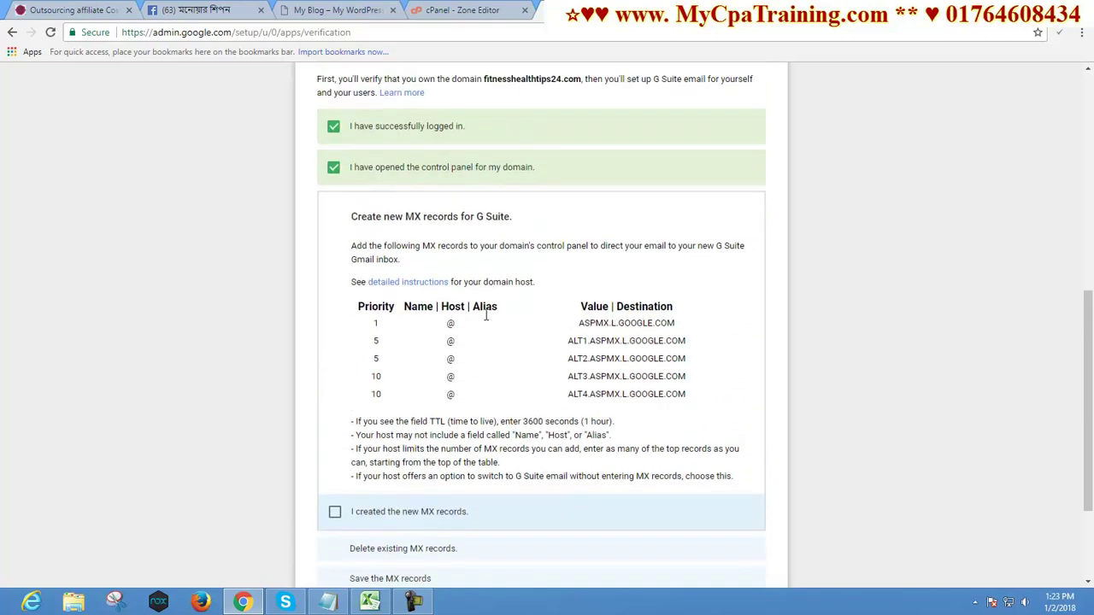
scroll(484, 319, "down", 2)
scroll(485, 315, "up", 1)
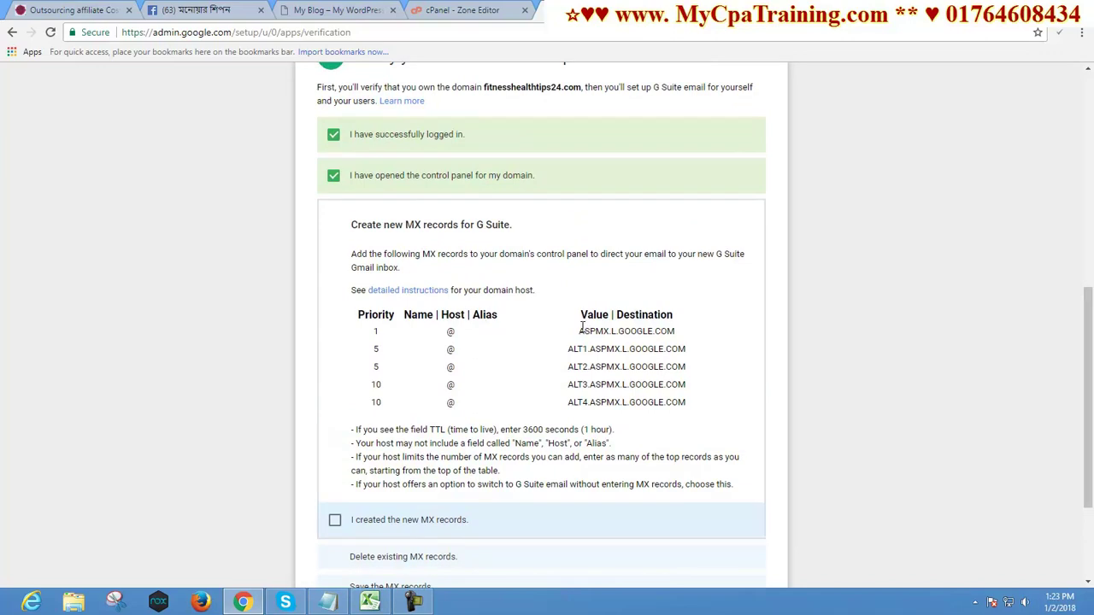
left_click_drag(580, 330, 725, 333)
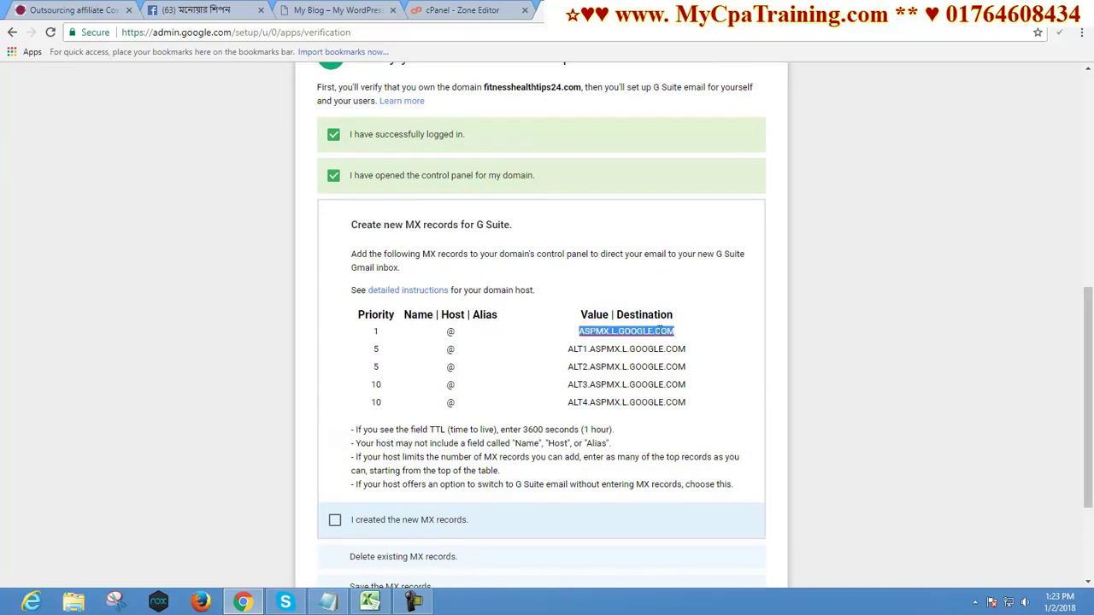
right_click(651, 327)
left_click(680, 411)
Add a priority 1 MX record for ASPMX.L.GOOGLE.COM in cPanel Zone Editor
left_click(450, 9)
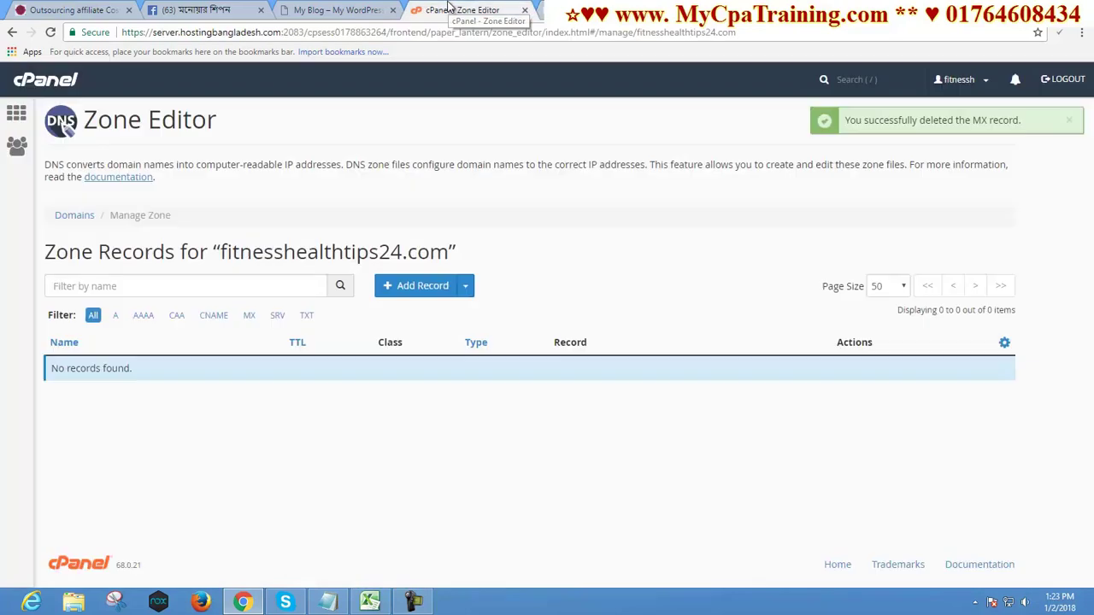
left_click(464, 287)
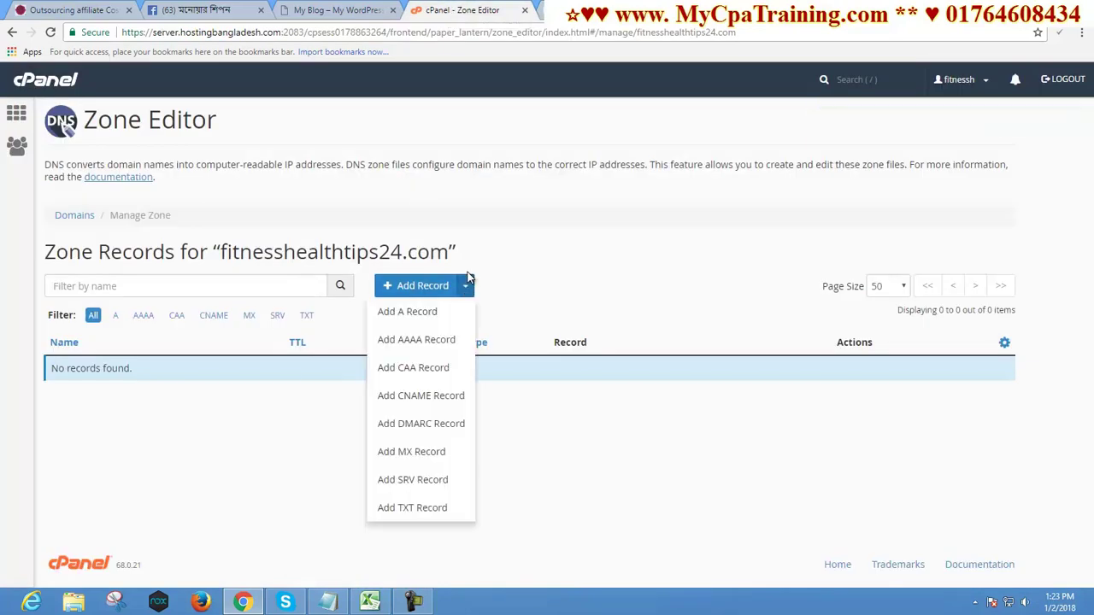
left_click(405, 452)
left_click(641, 380)
type("1")
key("Tab")
key("ctrl+v")
left_click(870, 374)
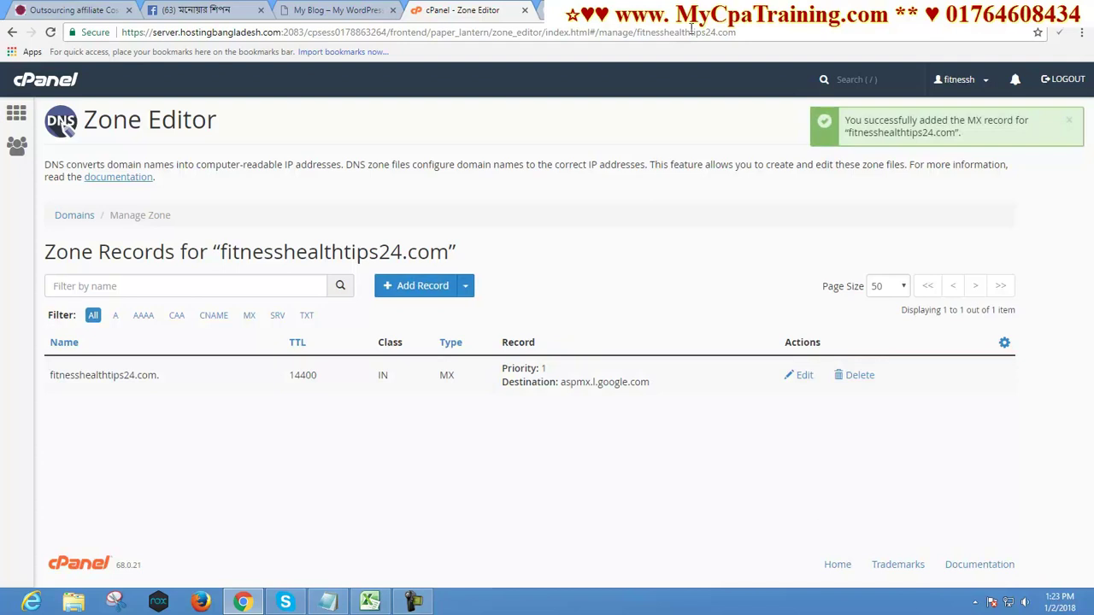
left_click(605, 7)
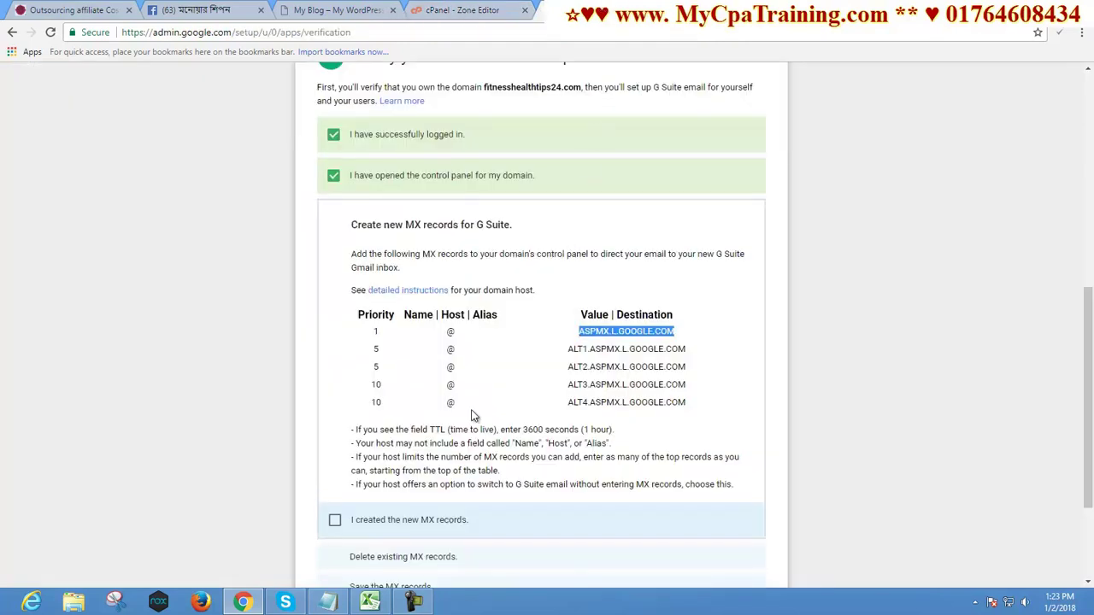
Copy ALT1.ASPMX.L.GOOGLE.COM and add it as a priority 5 MX record in cPanel
left_click_drag(560, 348, 703, 349)
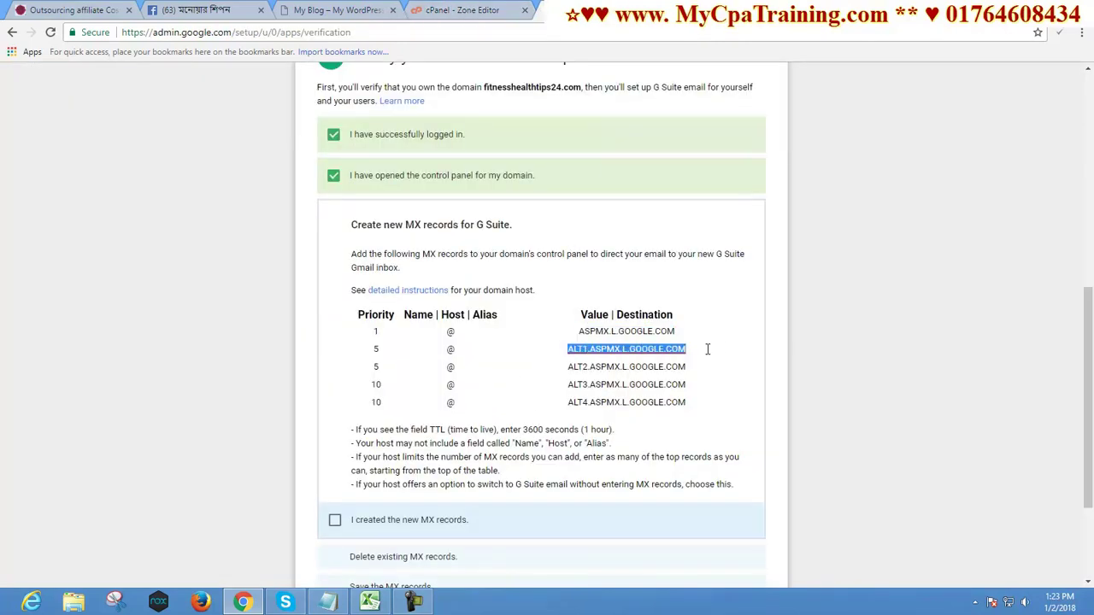
right_click(663, 353)
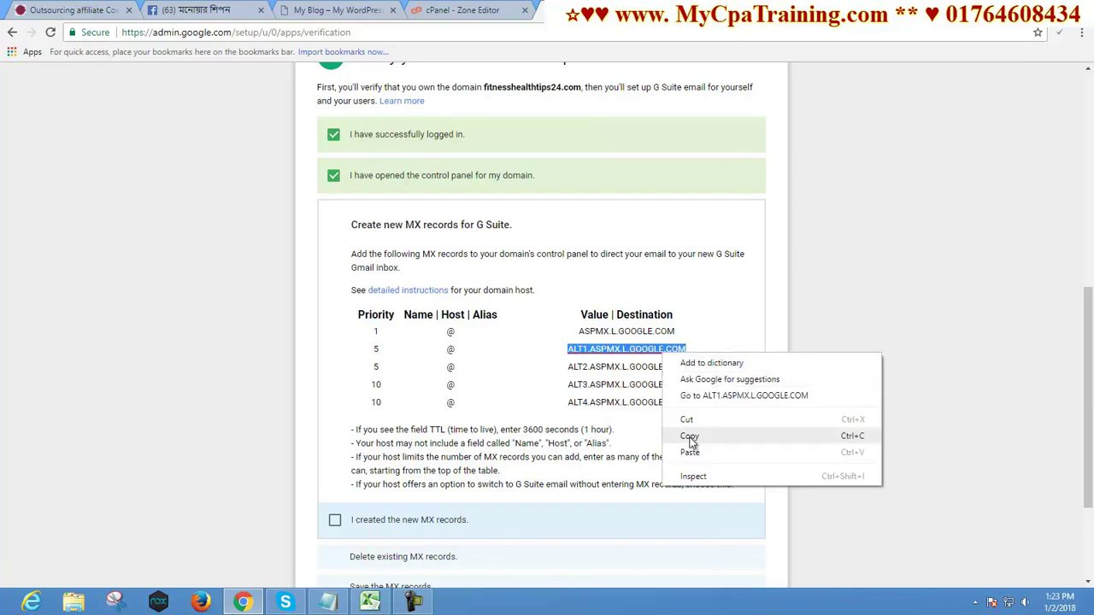
left_click(691, 431)
left_click(446, 10)
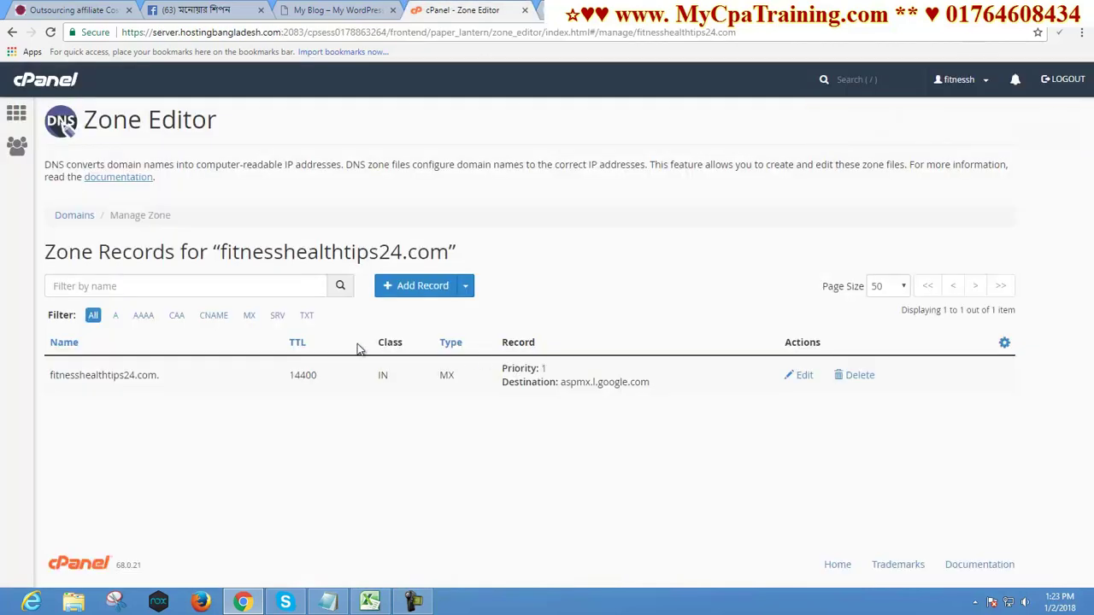
left_click(465, 289)
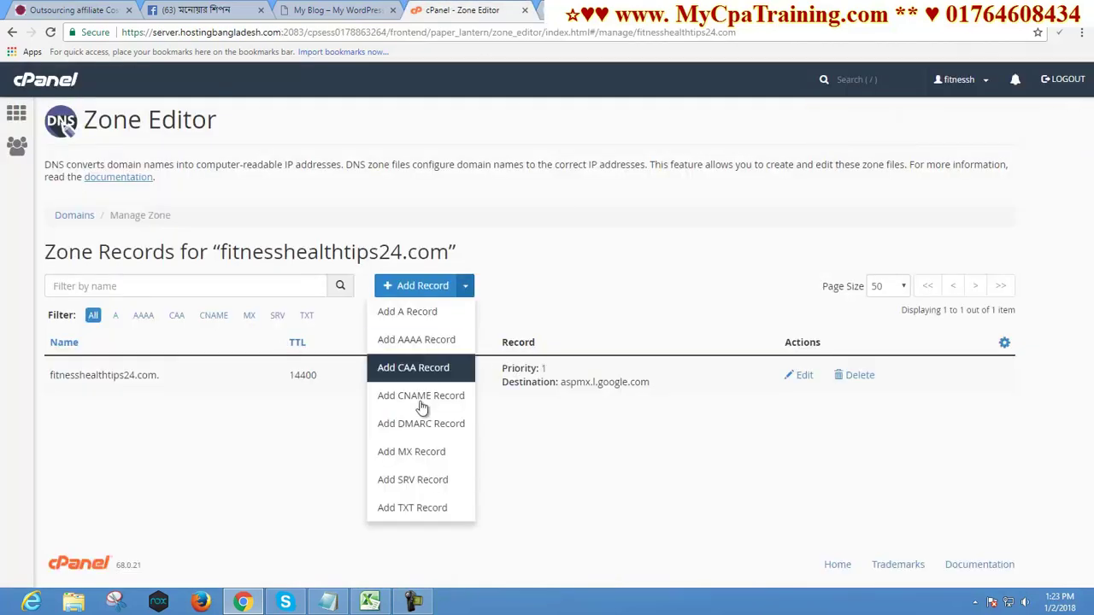
left_click(413, 452)
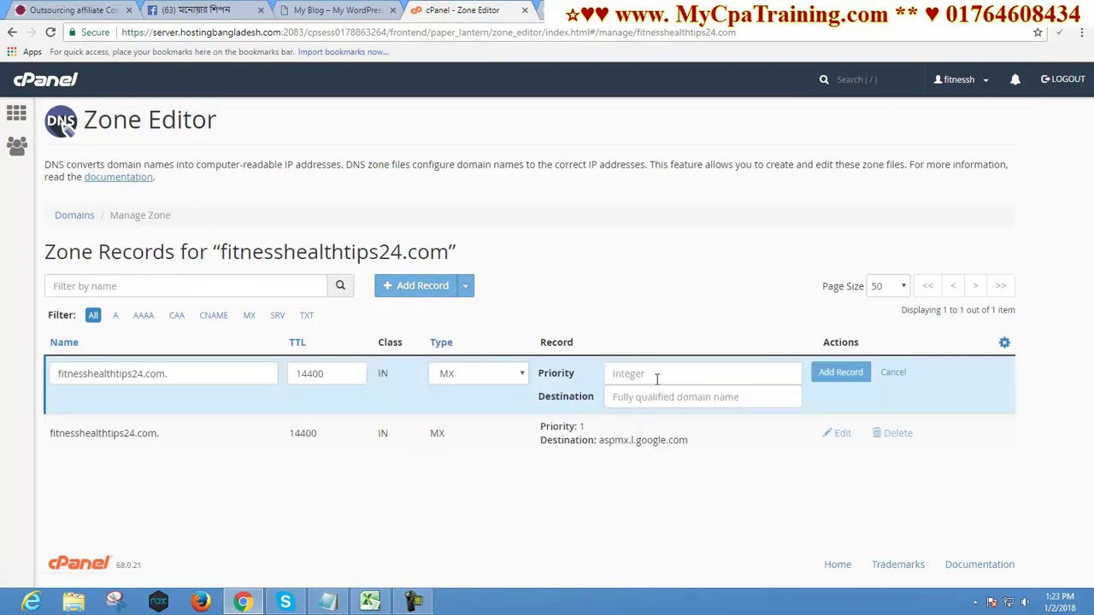
type("5")
left_click(694, 398)
key("ctrl+v")
left_click(841, 371)
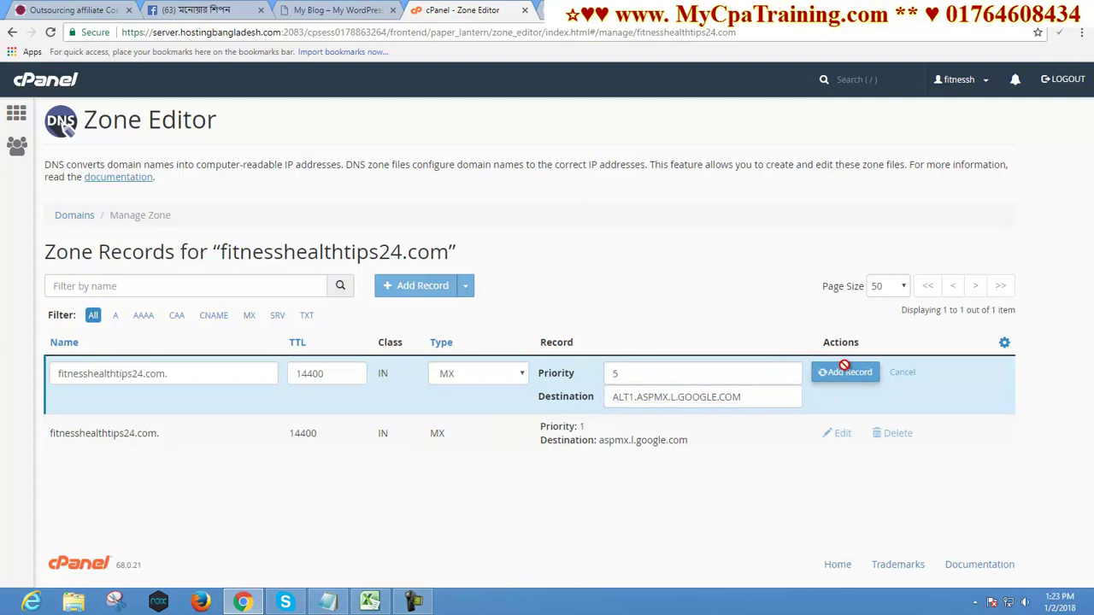
Copy ALT2.ASPMX.L.GOOGLE.COM and add it as another priority 5 MX record
left_click(621, 9)
left_click_drag(559, 369, 713, 367)
right_click(645, 368)
left_click(671, 448)
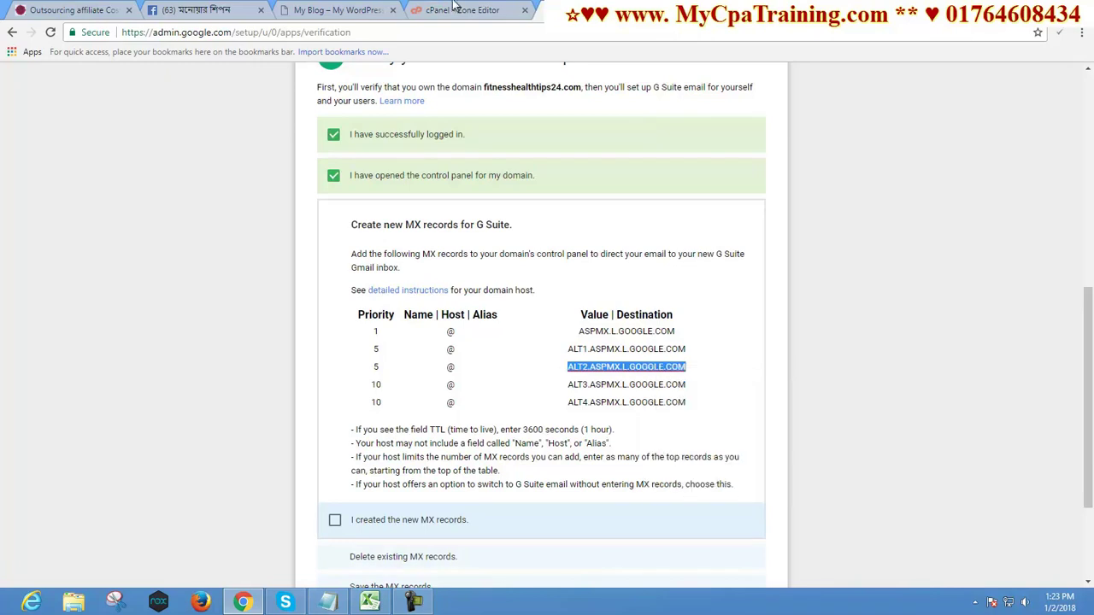
left_click(462, 9)
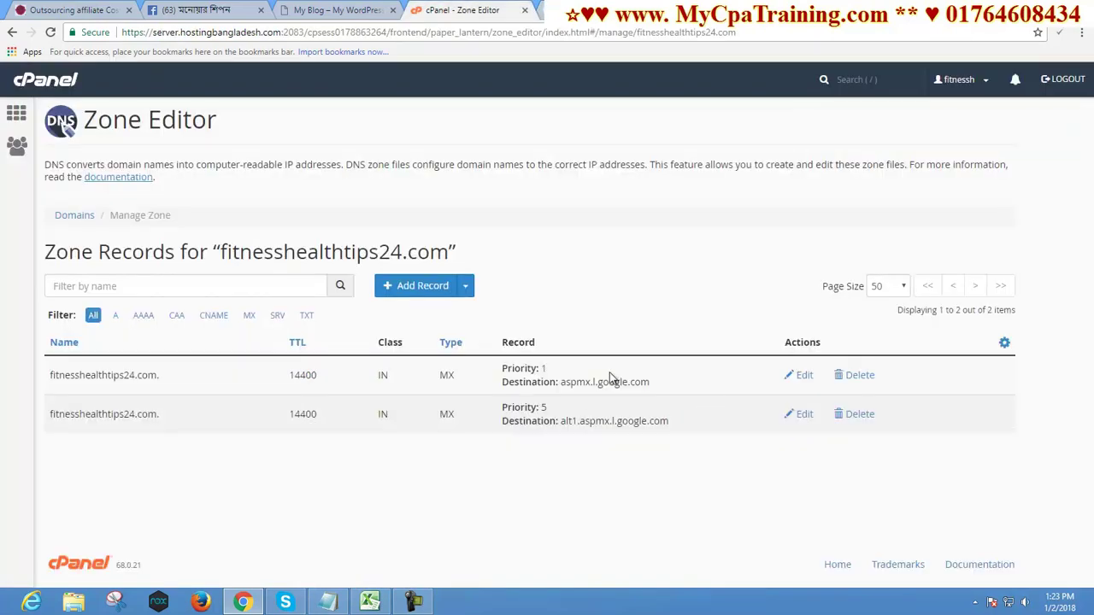
left_click(465, 292)
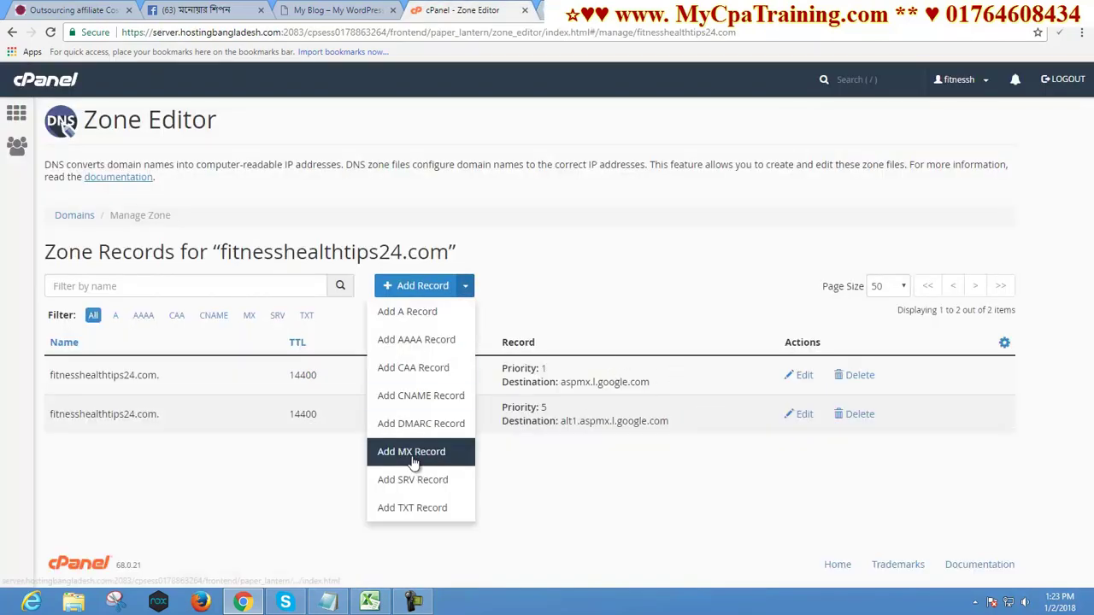
left_click(411, 451)
type("5")
left_click(626, 396)
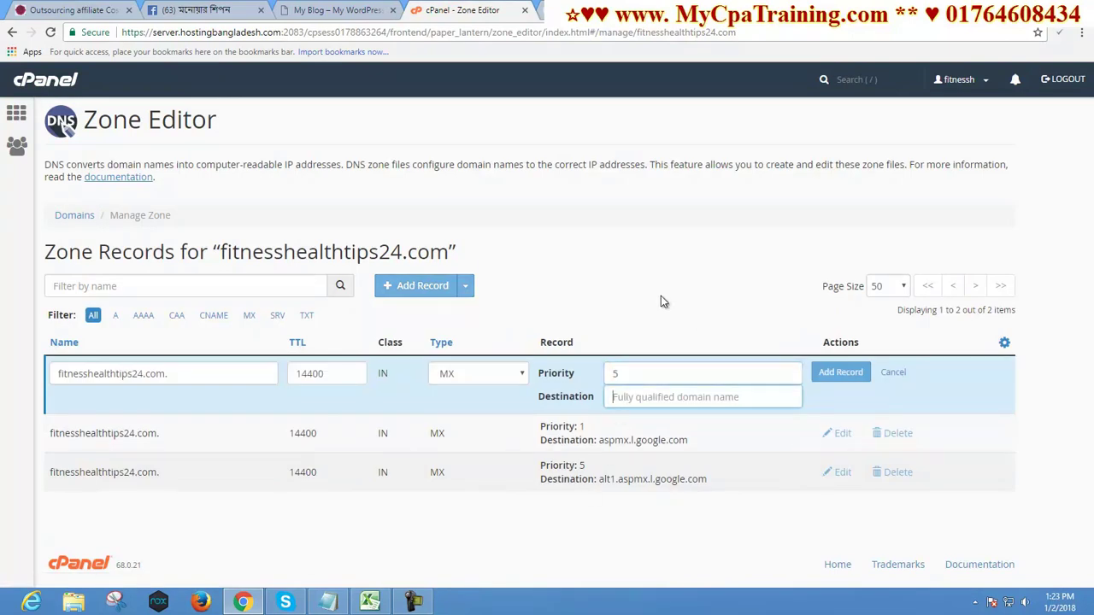
key("ctrl+v")
left_click(841, 374)
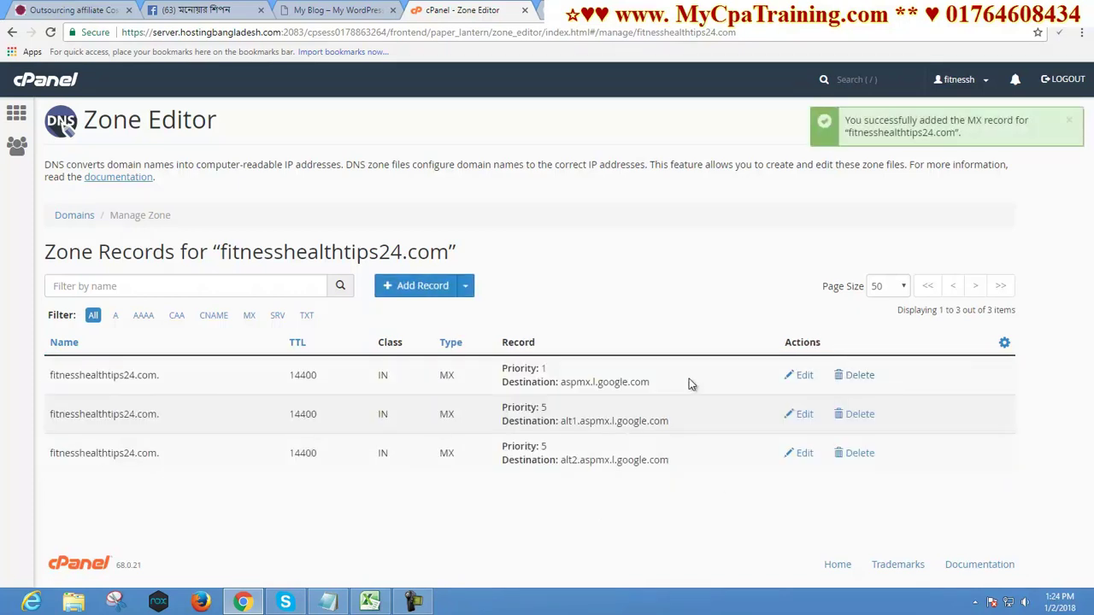
Copy ALT3.ASPMX.L.GOOGLE.COM and add it as a priority 10 MX record in cPanel
left_click(607, 7)
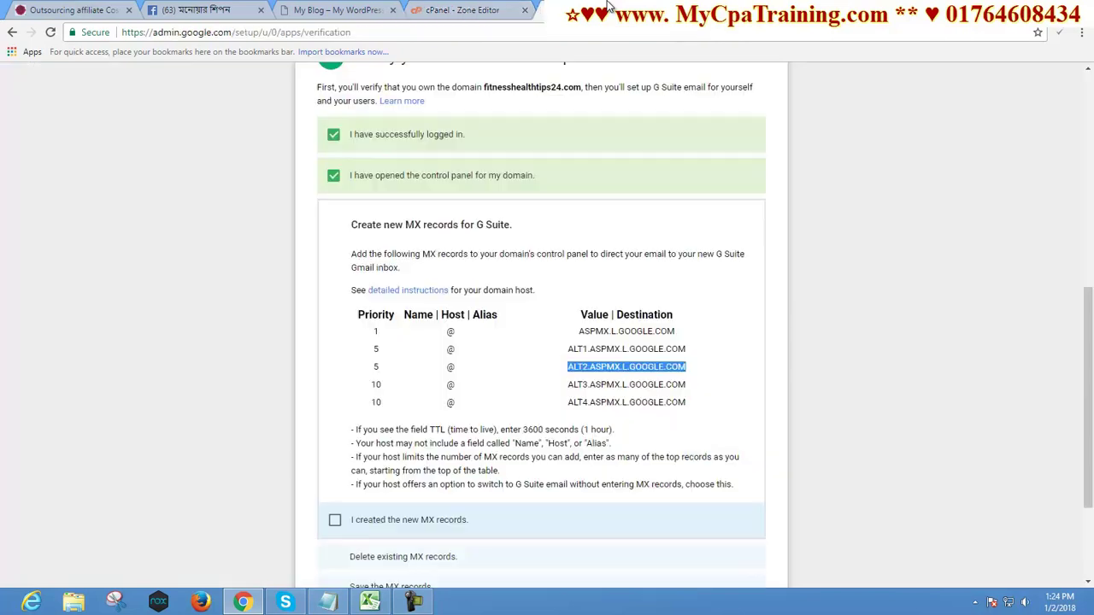
left_click_drag(569, 387, 742, 387)
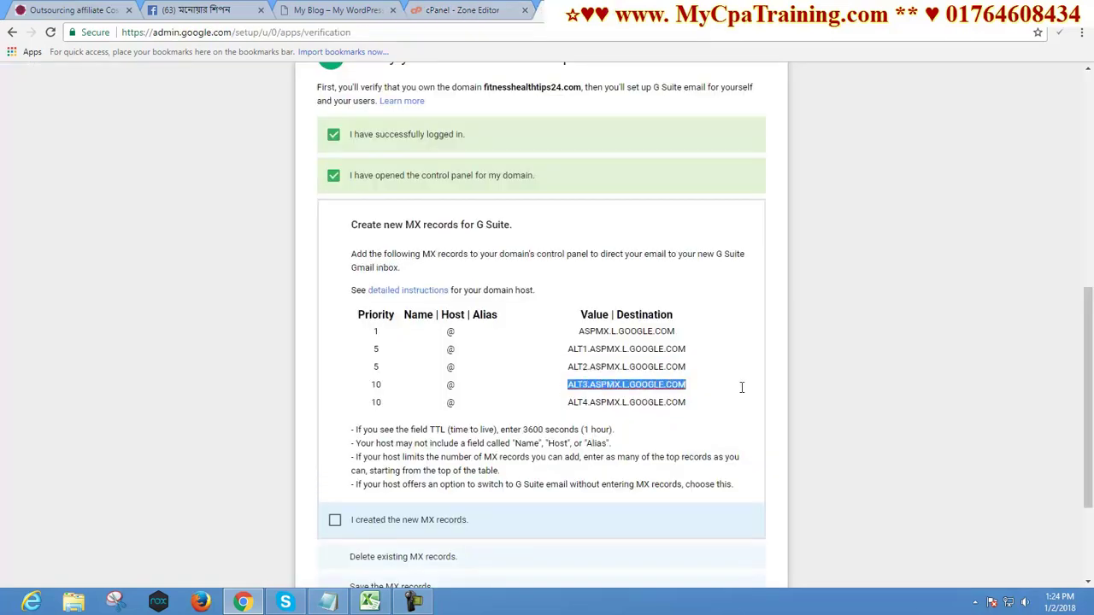
right_click(598, 392)
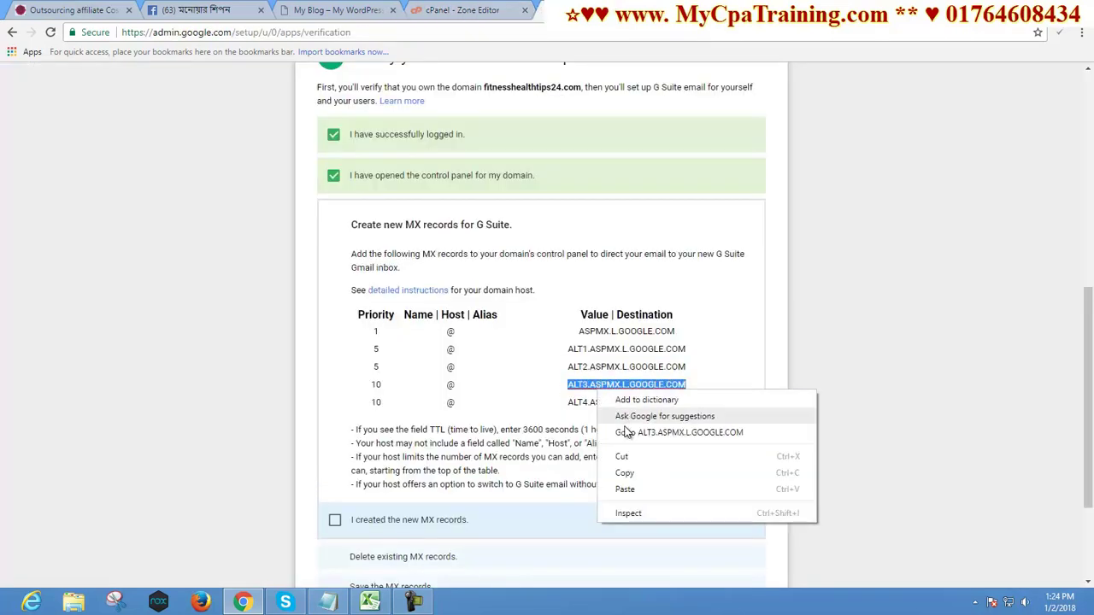
left_click(626, 476)
left_click(476, 16)
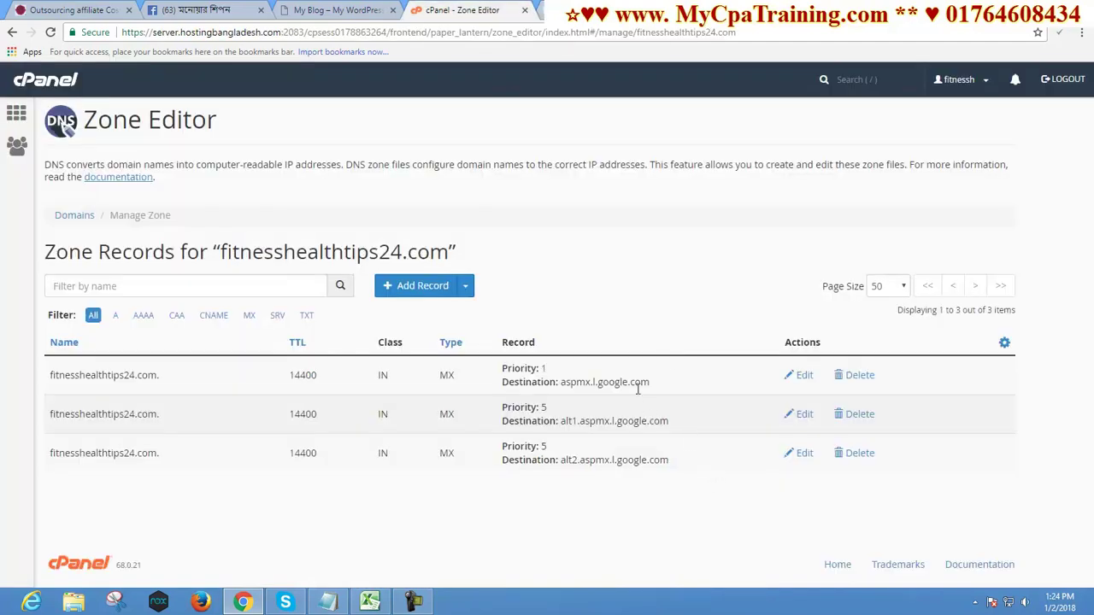
left_click(467, 292)
left_click(422, 454)
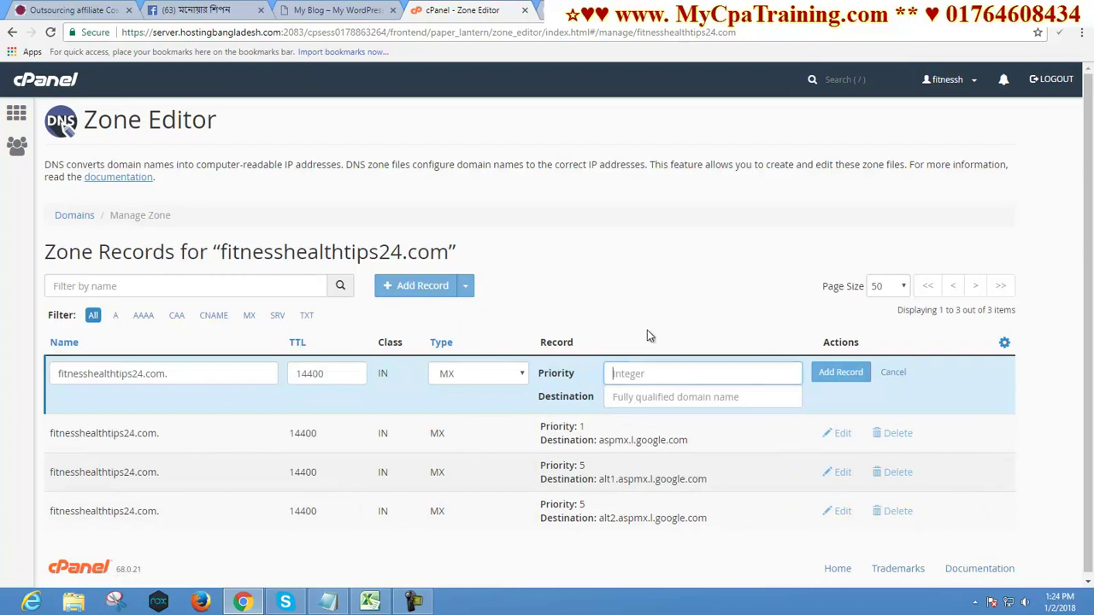
type("10")
left_click(669, 397)
key("ctrl+v")
left_click(841, 372)
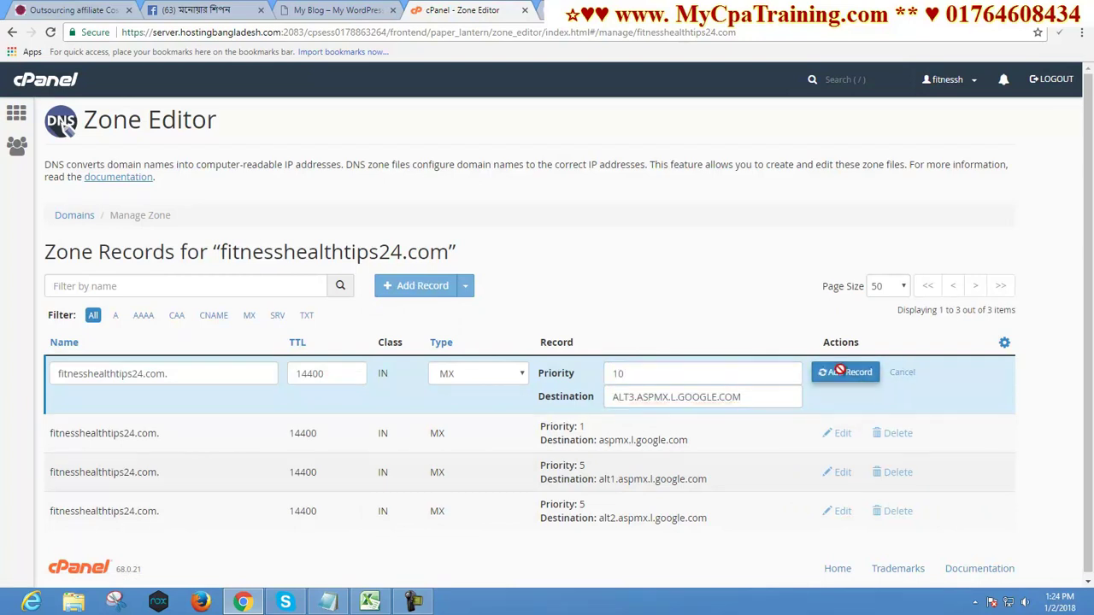
Copy ALT4.ASPMX.L.GOOGLE.COM and add it as another priority 10 MX record
left_click(595, 7)
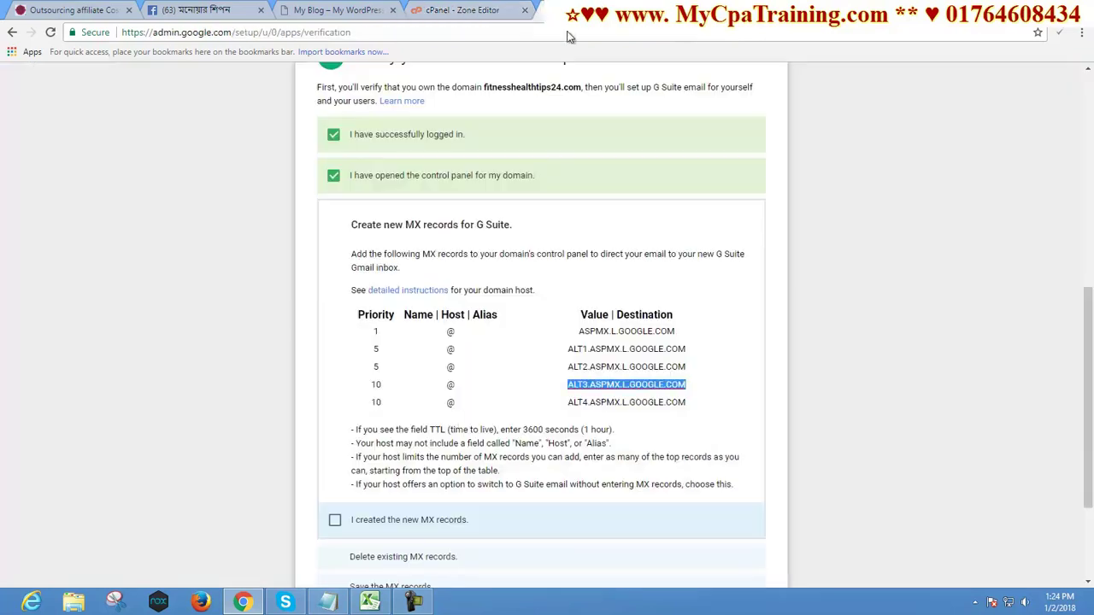
left_click_drag(568, 402, 690, 402)
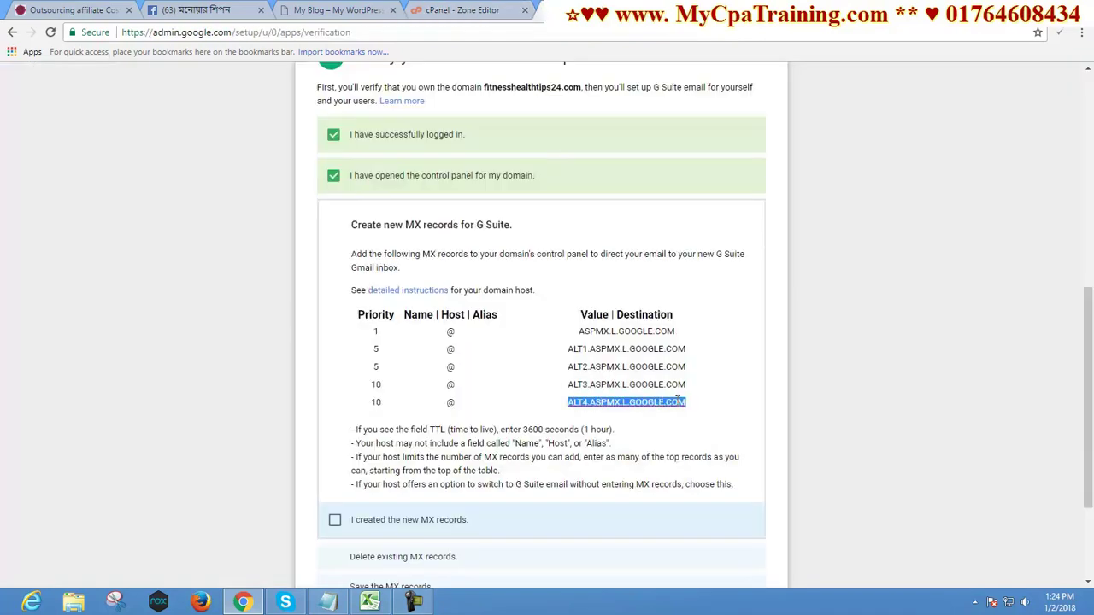
right_click(653, 399)
left_click(683, 481)
left_click(458, 8)
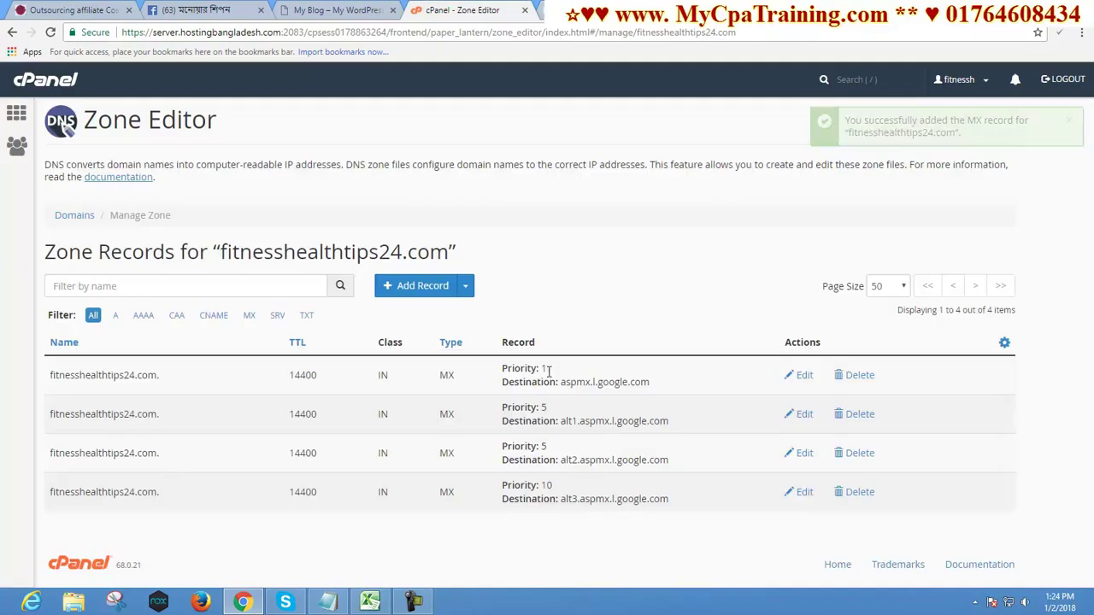
left_click(465, 285)
left_click(450, 452)
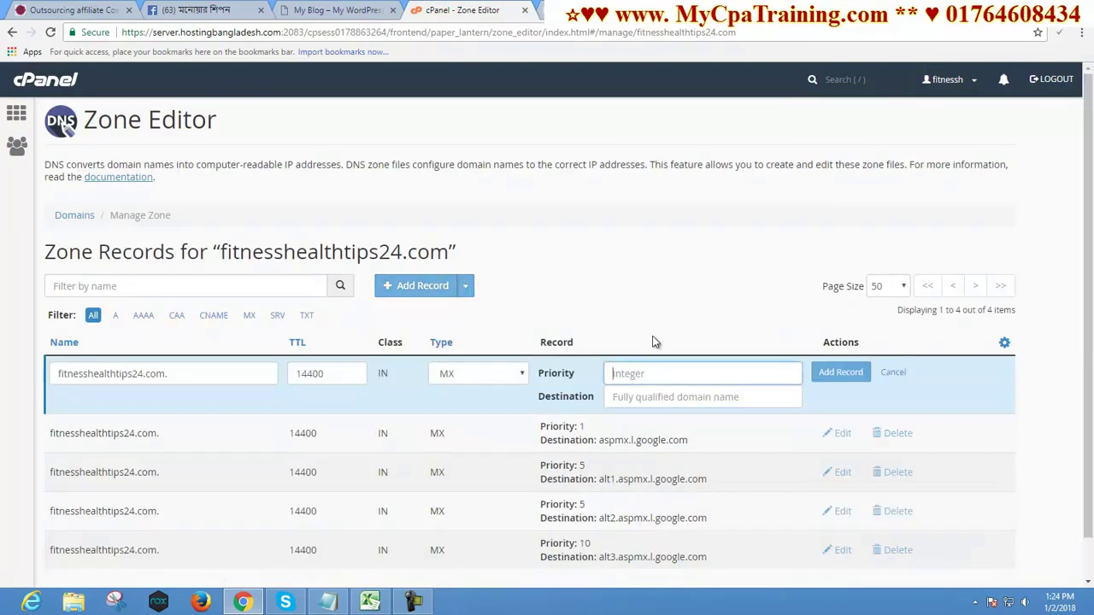
type("10")
key("Tab")
key("ctrl+v")
left_click(822, 374)
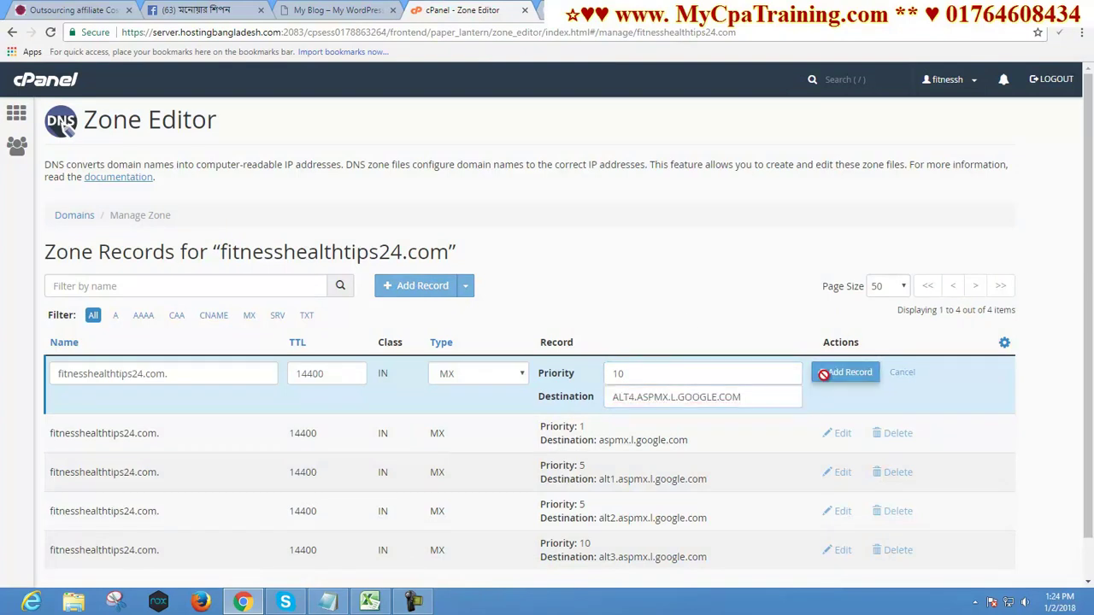
left_click(594, 9)
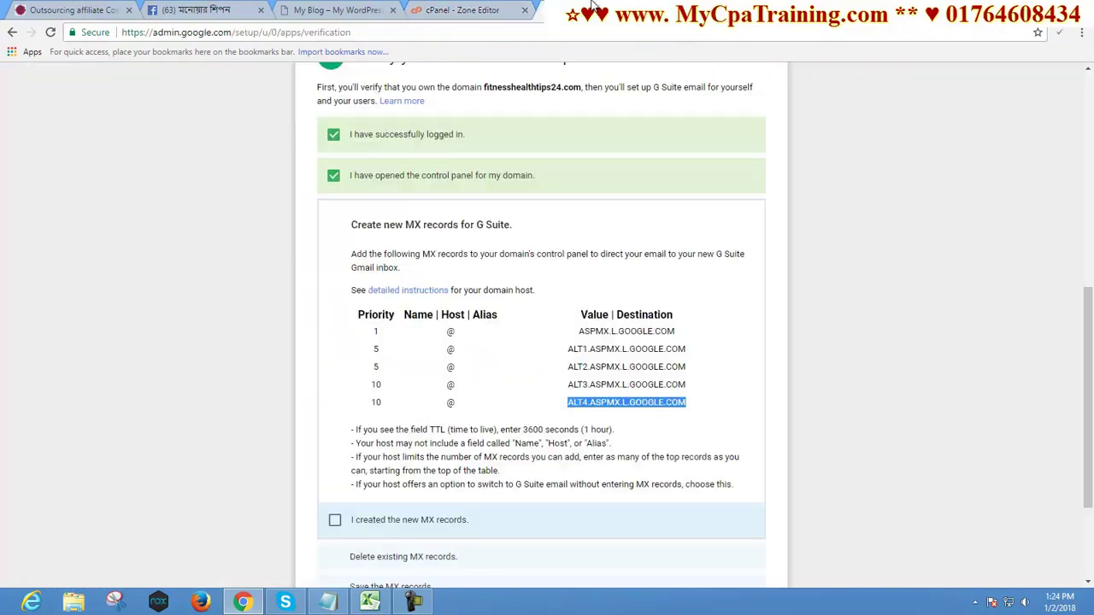
Confirm MX records were created, old ones deleted and changes saved, then verify the domain
left_click(334, 520)
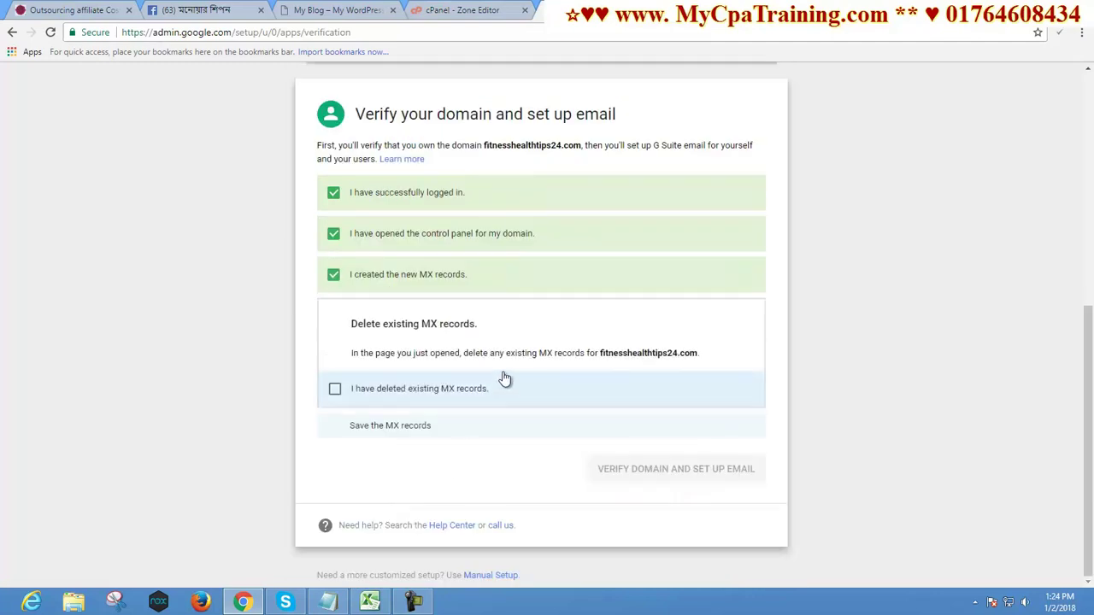
left_click(334, 390)
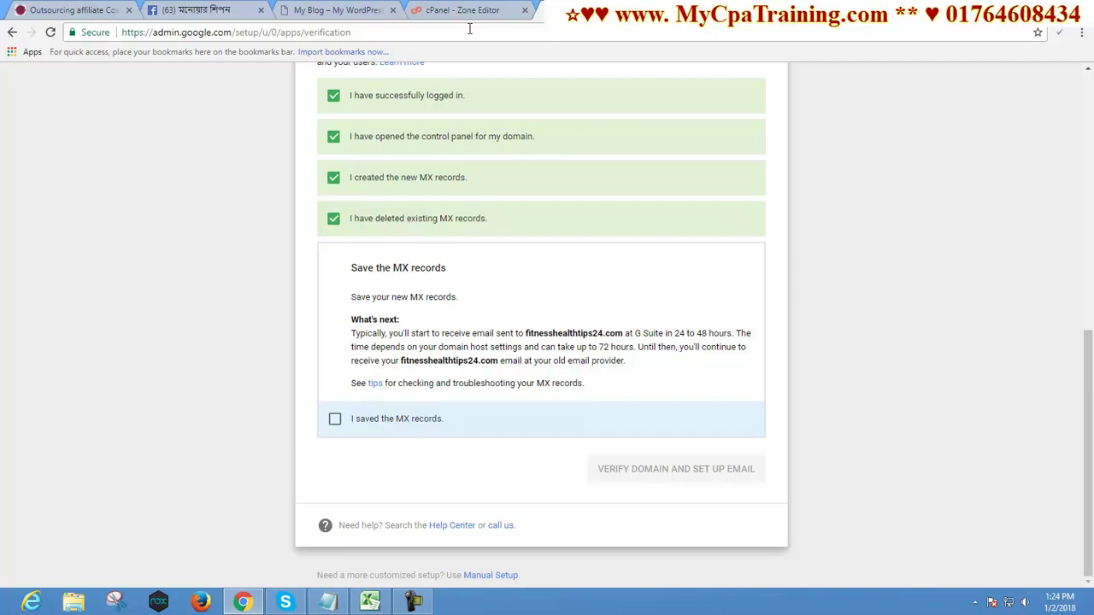
left_click(335, 419)
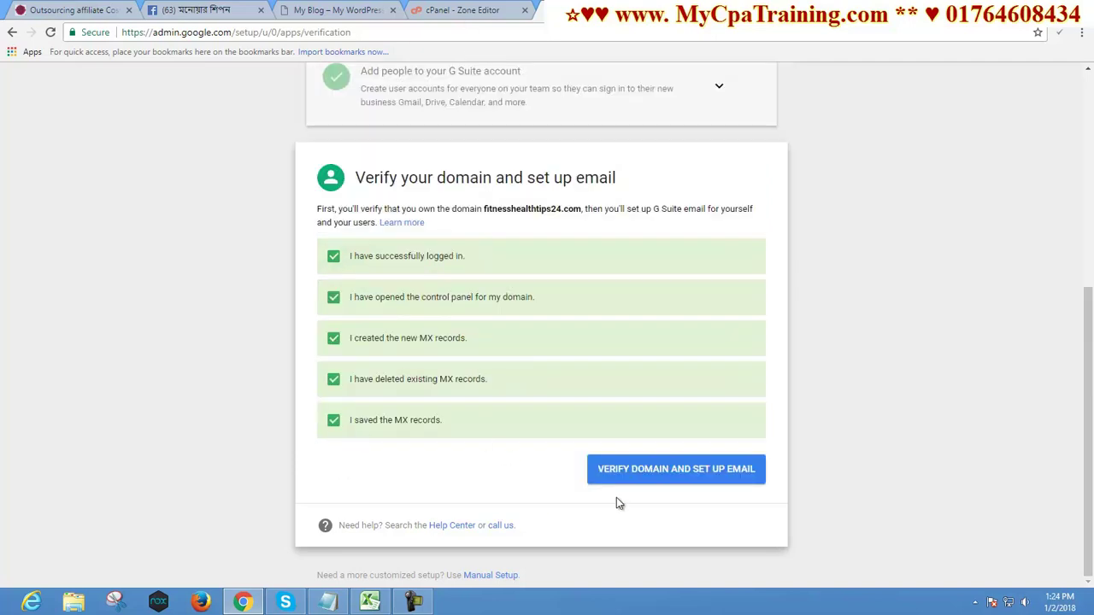
left_click(660, 468)
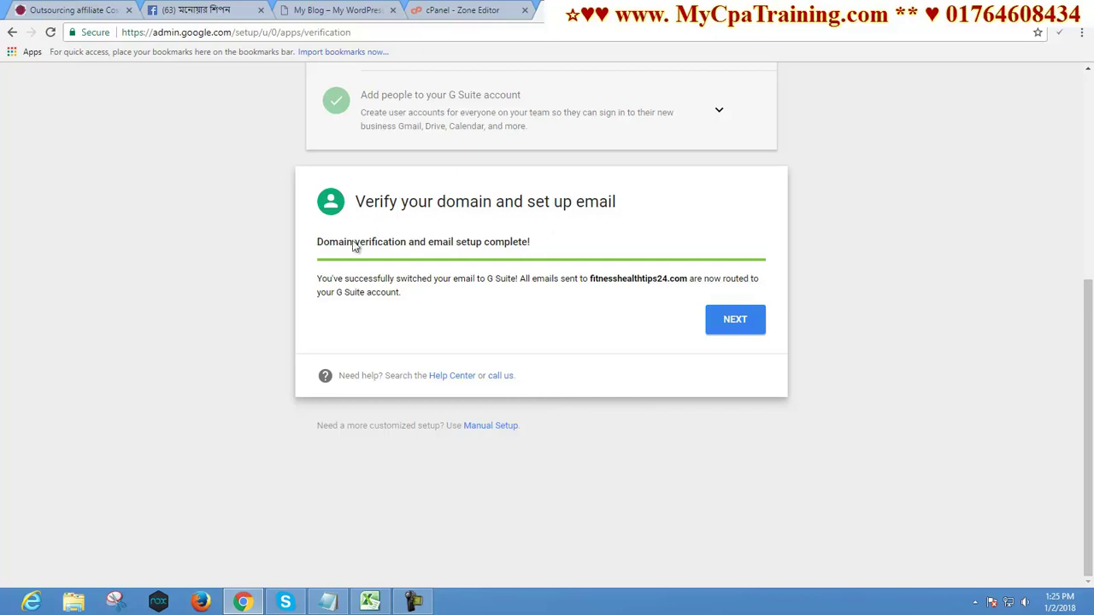
Continue past verification and choose the G Suite Business plan at $10.00/user/month
left_click(735, 321)
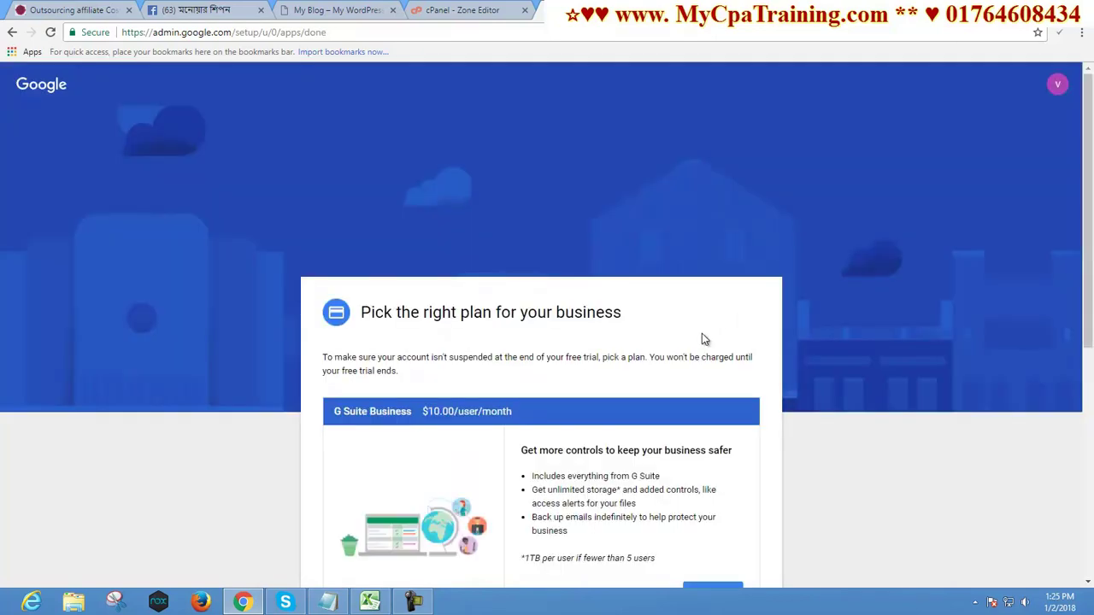
scroll(684, 344, "down", 1)
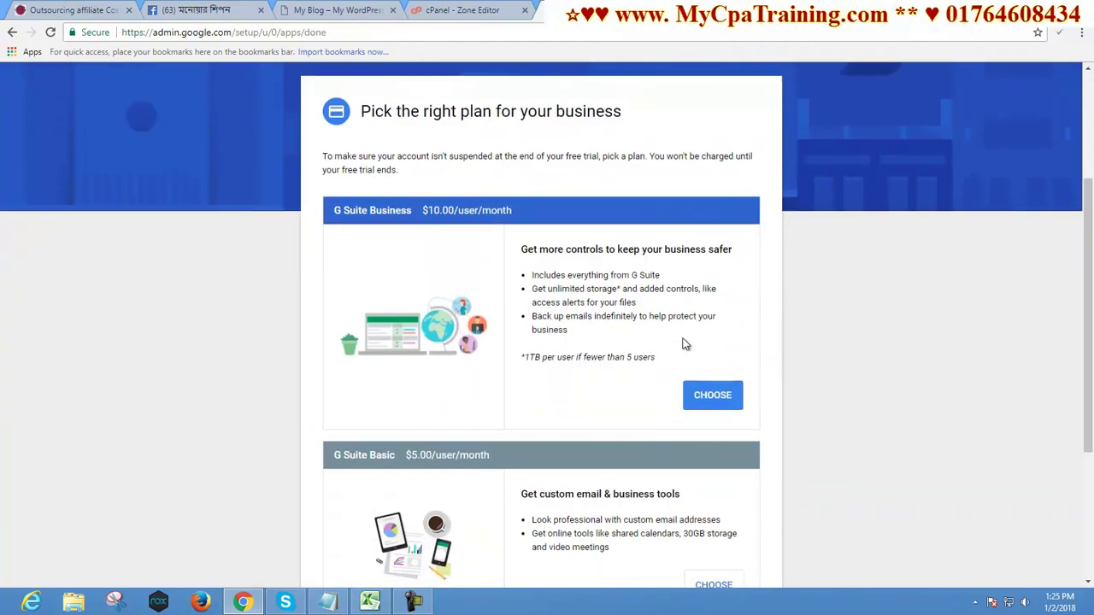
scroll(683, 344, "down", 1)
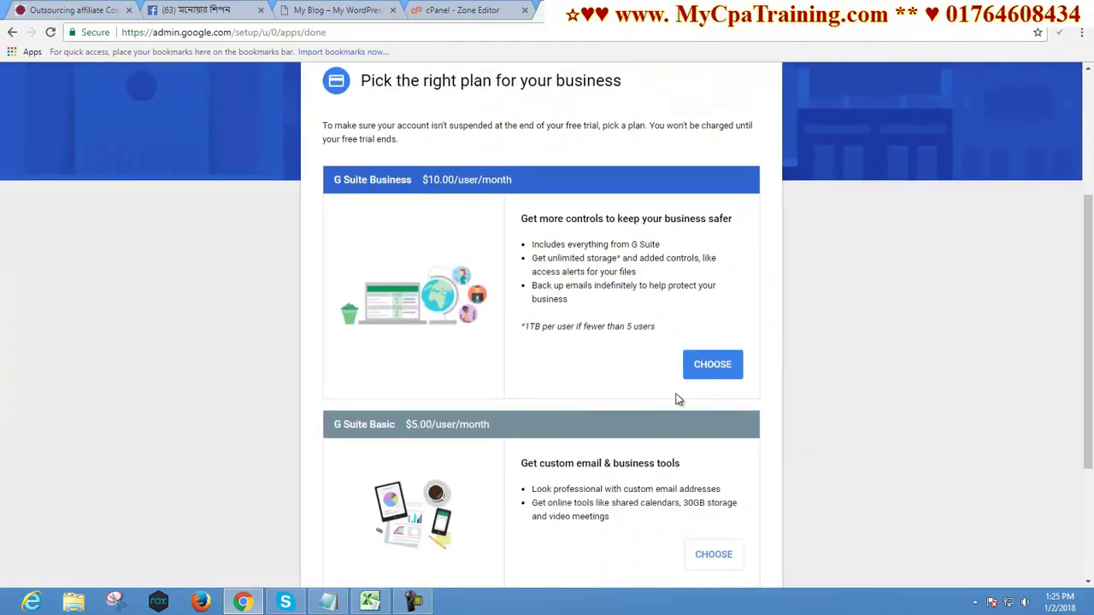
left_click(714, 366)
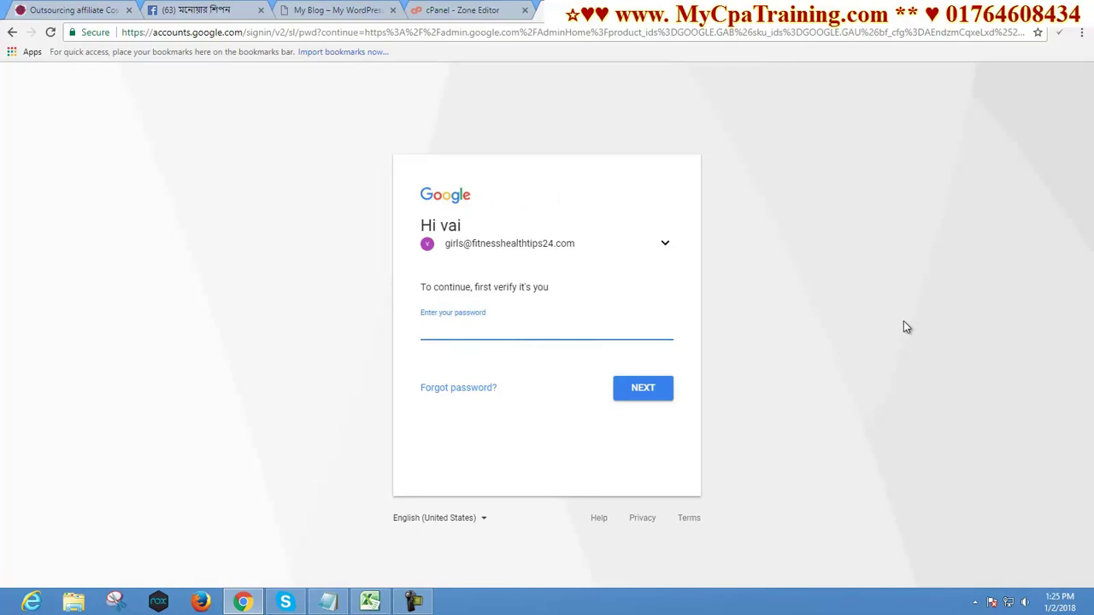
Re-enter the account password and accept the new account's terms
type("a")
left_click(644, 388)
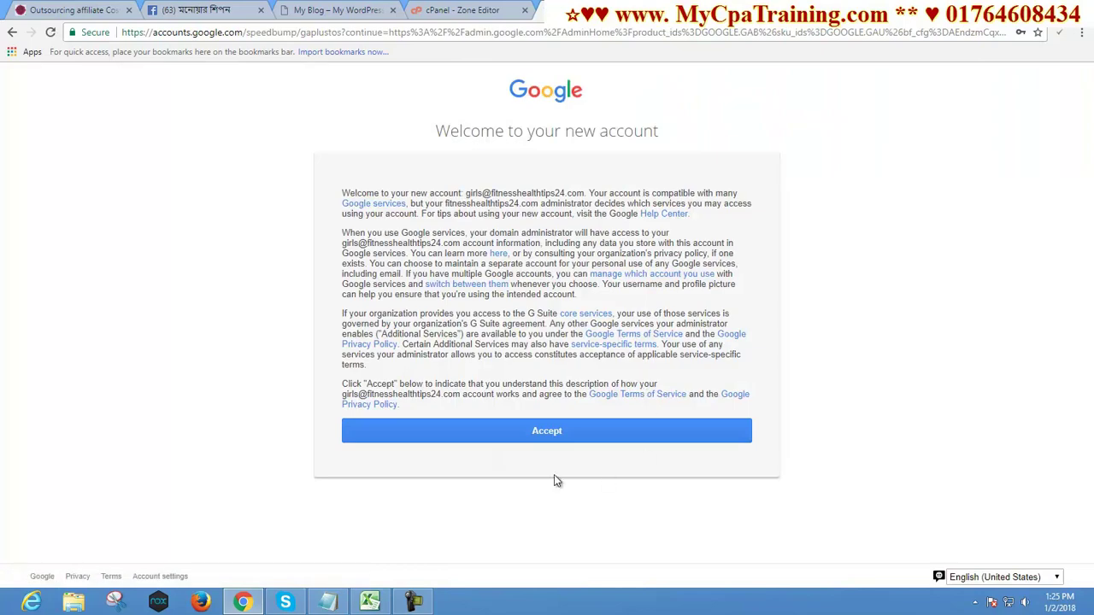
left_click(547, 436)
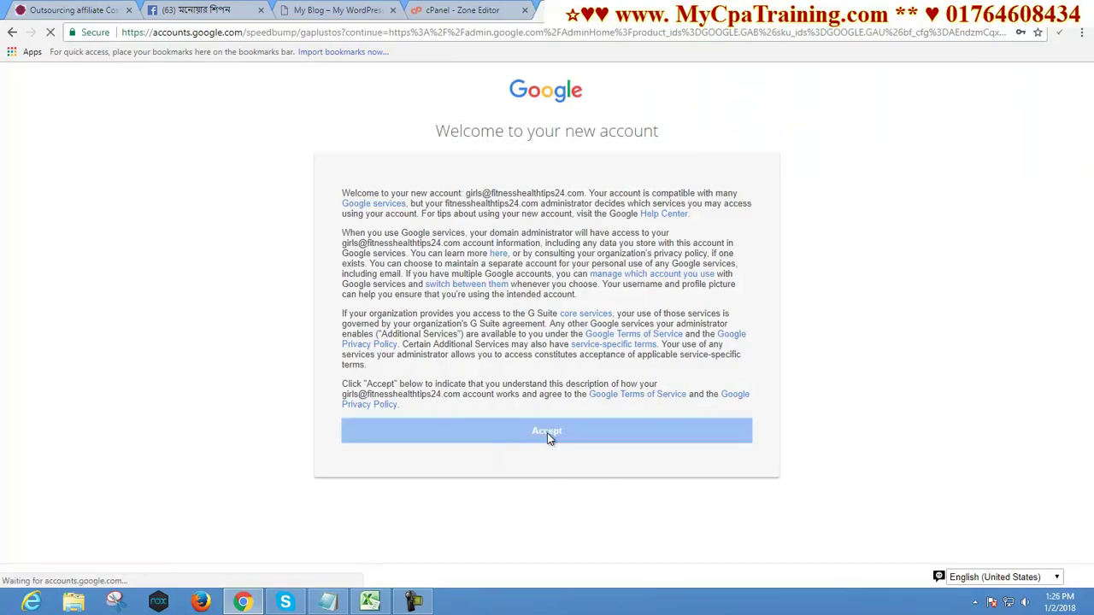